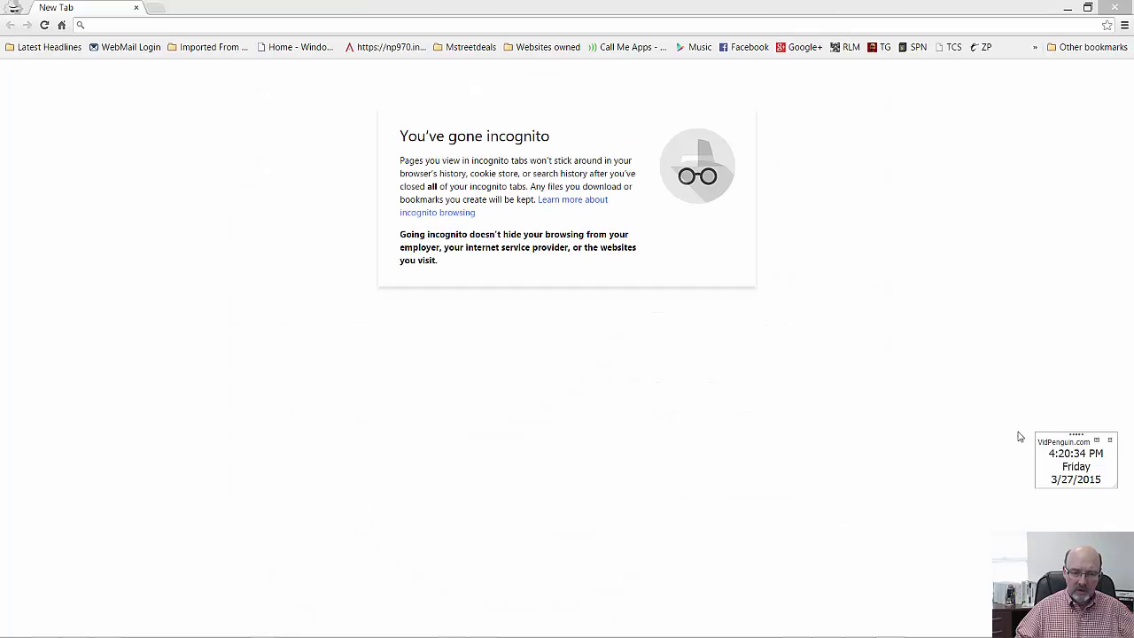
Step: Nudge the clock widget aside and bring the Firefox VidPenguin dashboard to the front
{"action": "left_click_drag", "start_coordinate": [1058, 448], "coordinate": [1033, 427]}
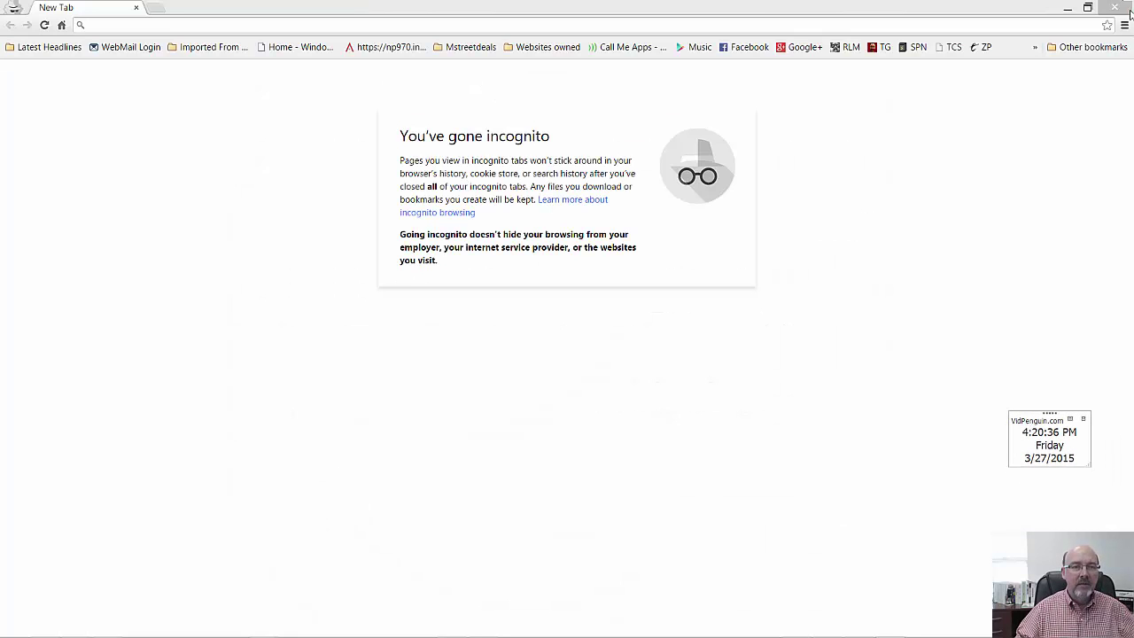
{"action": "key", "text": "alt+Tab"}
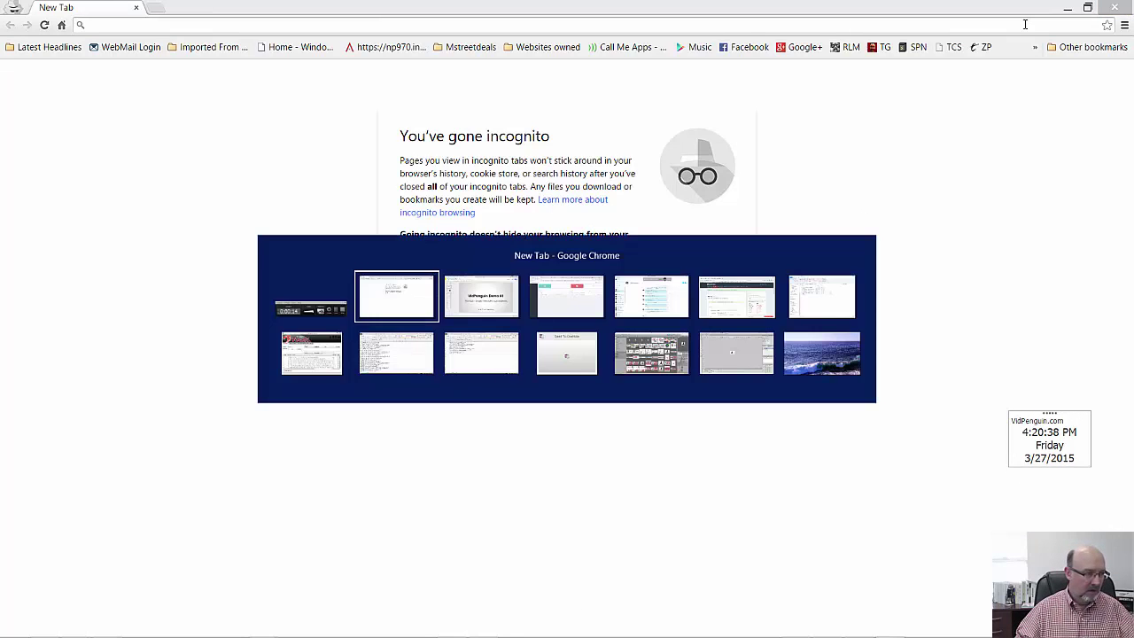
{"action": "key", "text": "alt+Tab"}
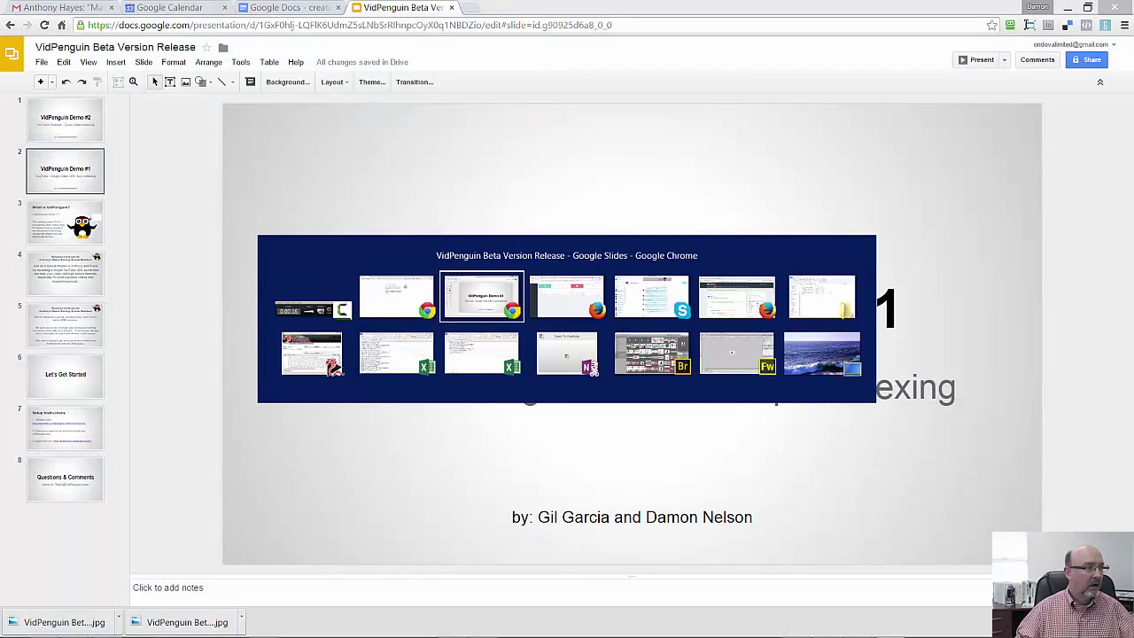
{"action": "key", "text": "alt+Tab"}
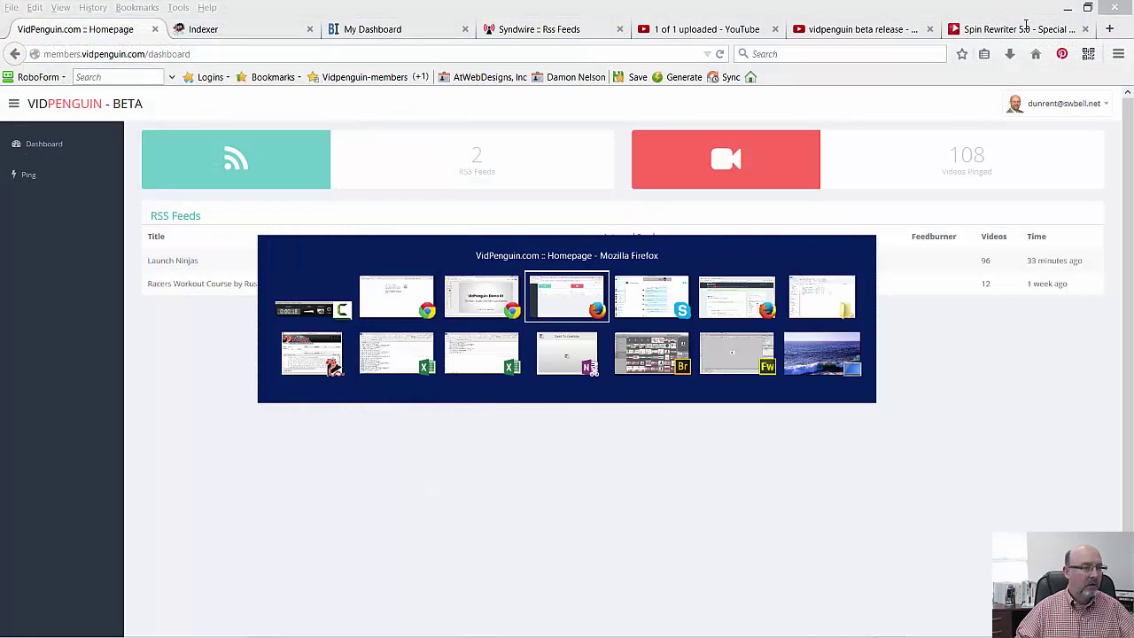
Step: Review the 'vidpenguin beta release - demo1' YouTube watch page, then switch to incognito Chrome
{"action": "left_click", "coordinate": [706, 29]}
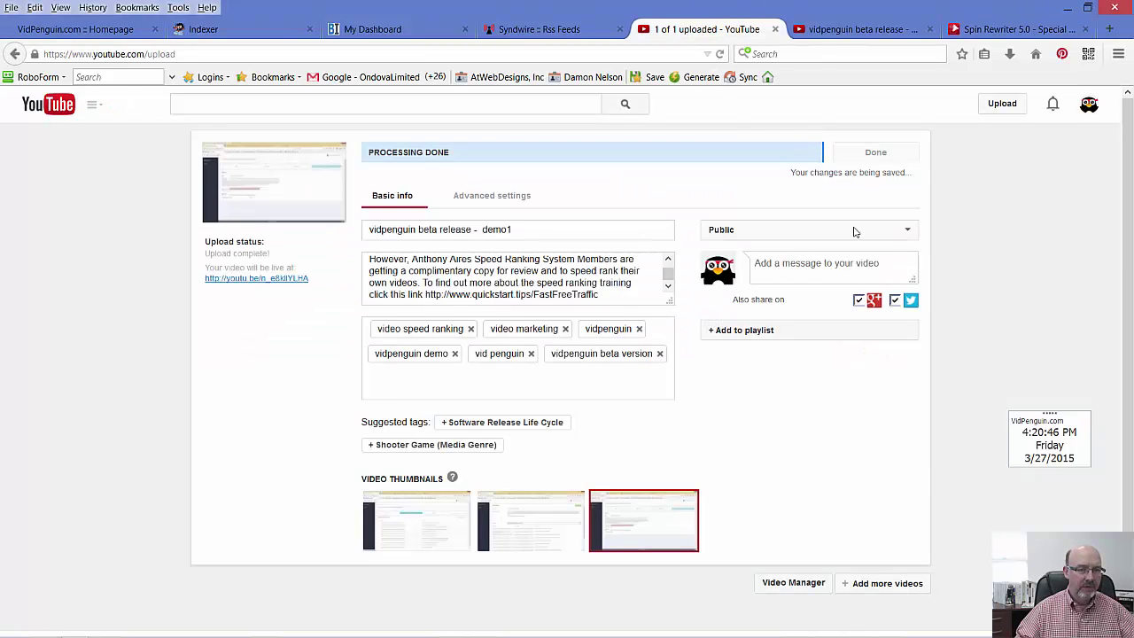
{"action": "left_click", "coordinate": [824, 29]}
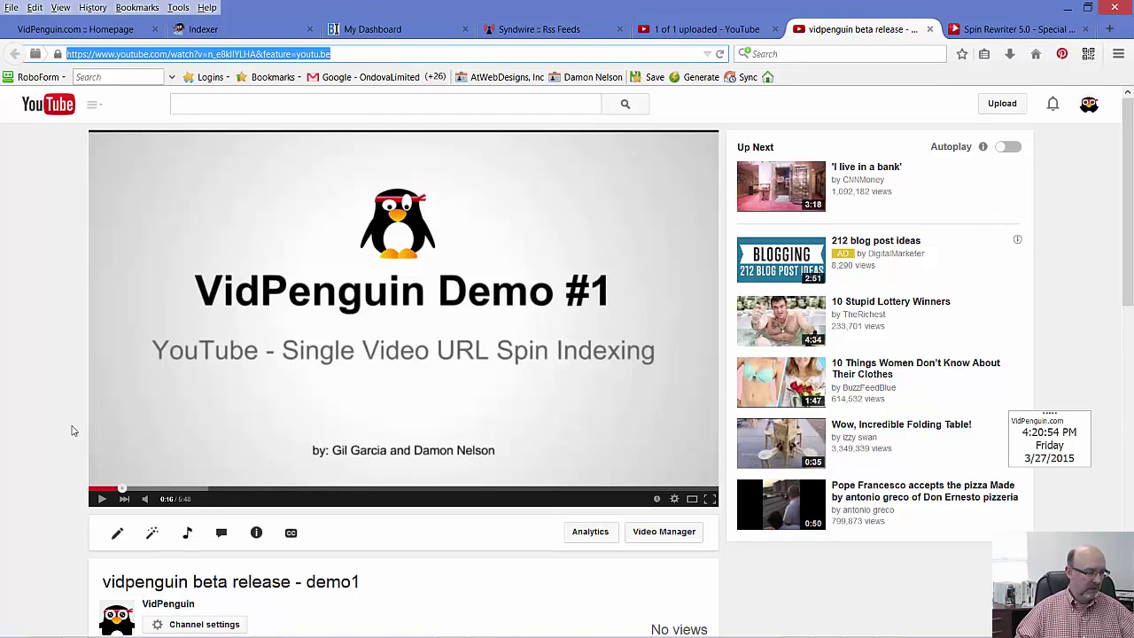
{"action": "scroll", "coordinate": [71, 431], "scroll_direction": "down", "scroll_amount": 5}
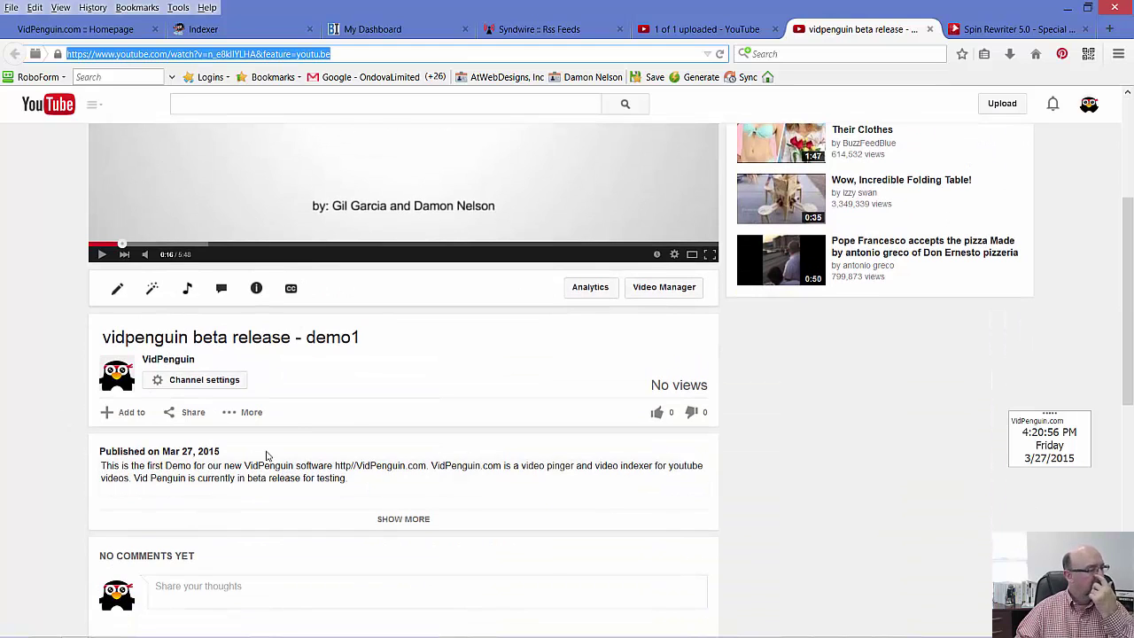
{"action": "scroll", "coordinate": [265, 456], "scroll_direction": "up", "scroll_amount": 2}
{"action": "scroll", "coordinate": [51, 454], "scroll_direction": "up", "scroll_amount": 4}
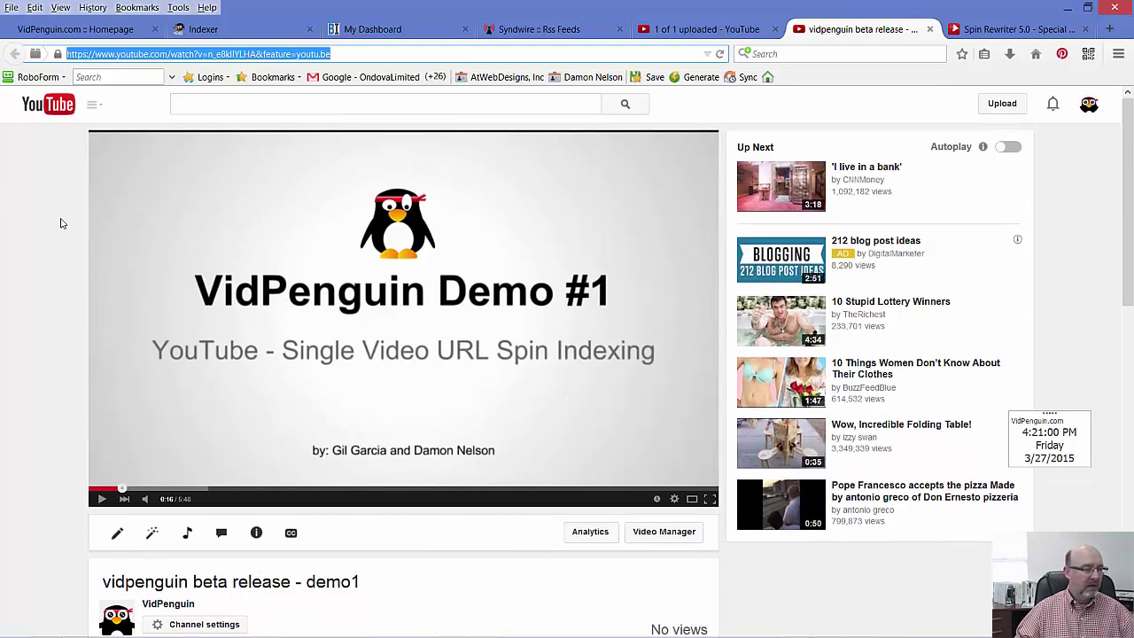
{"action": "scroll", "coordinate": [64, 226], "scroll_direction": "down", "scroll_amount": 4}
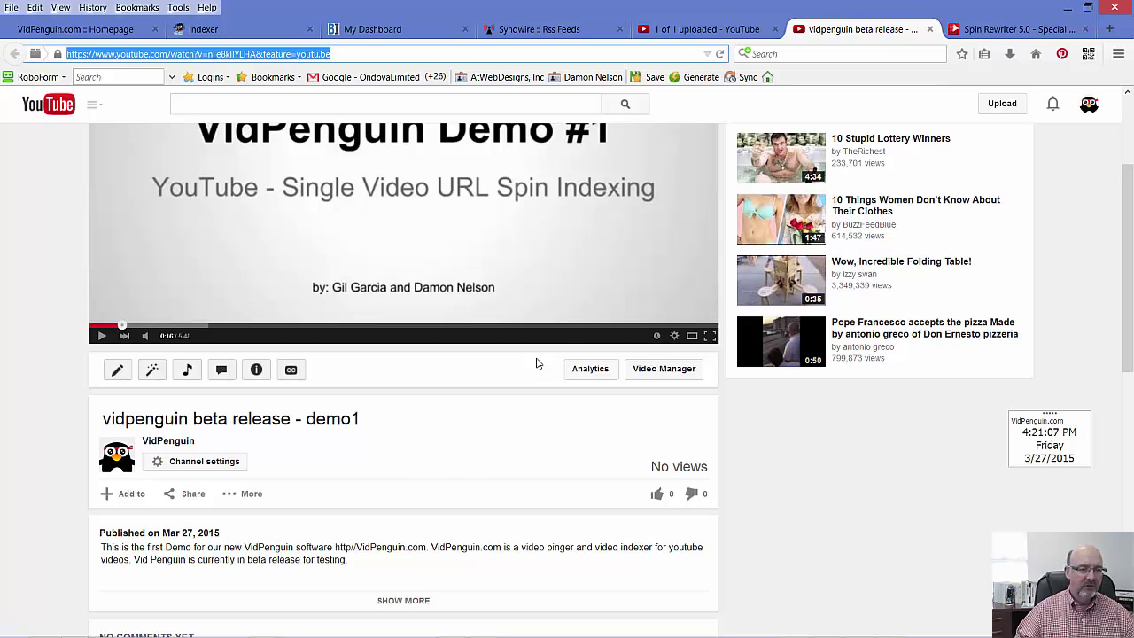
{"action": "scroll", "coordinate": [628, 329], "scroll_direction": "up", "scroll_amount": 3}
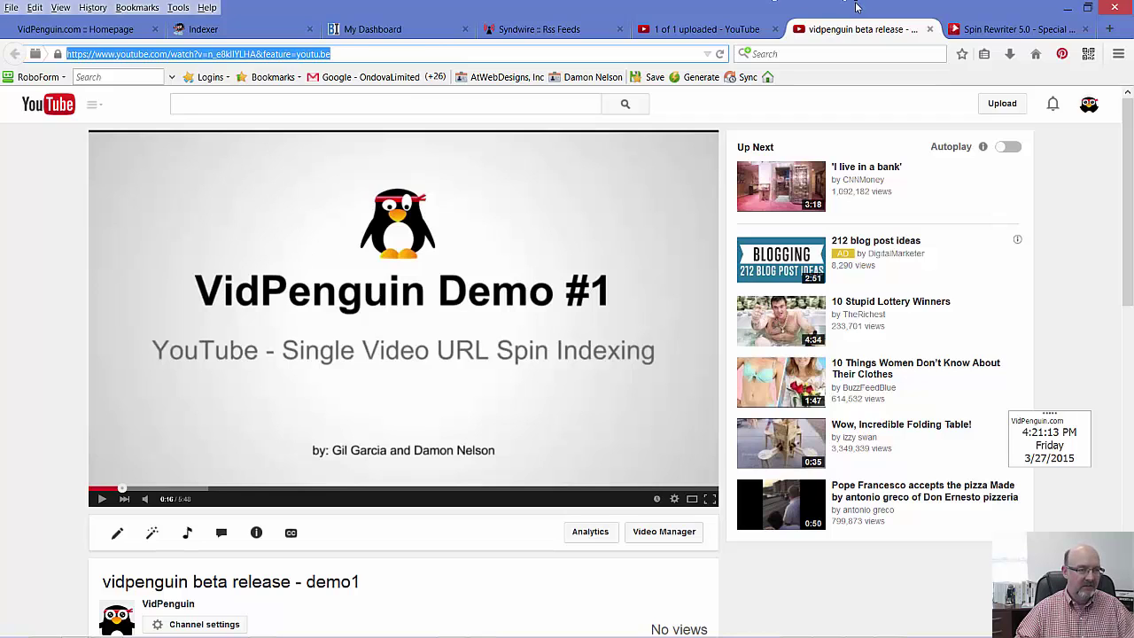
{"action": "key", "text": "alt+Tab"}
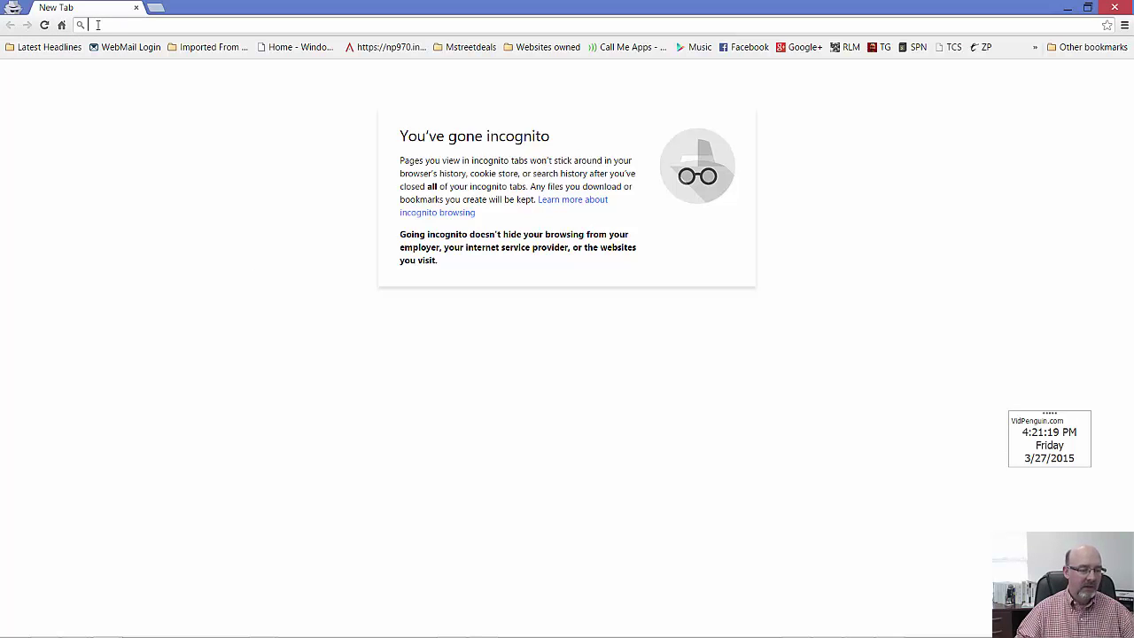
Step: Search Google for 'vidpenguin' and scroll through the first results page
{"action": "type", "text": "vidpen"}
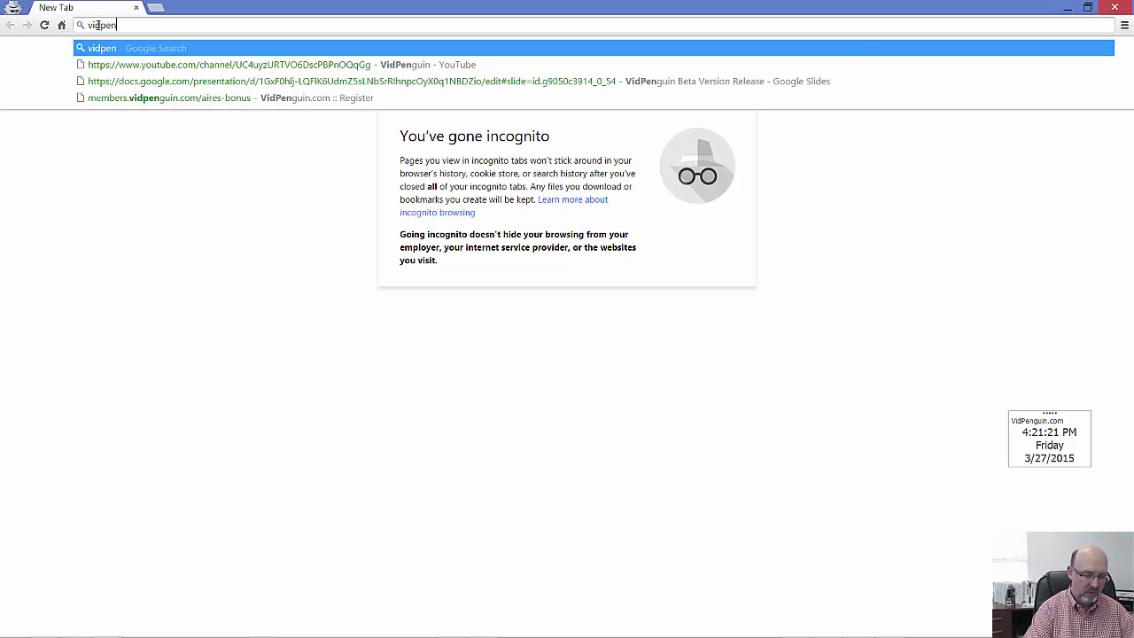
{"action": "type", "text": "guin"}
{"action": "key", "text": "Return"}
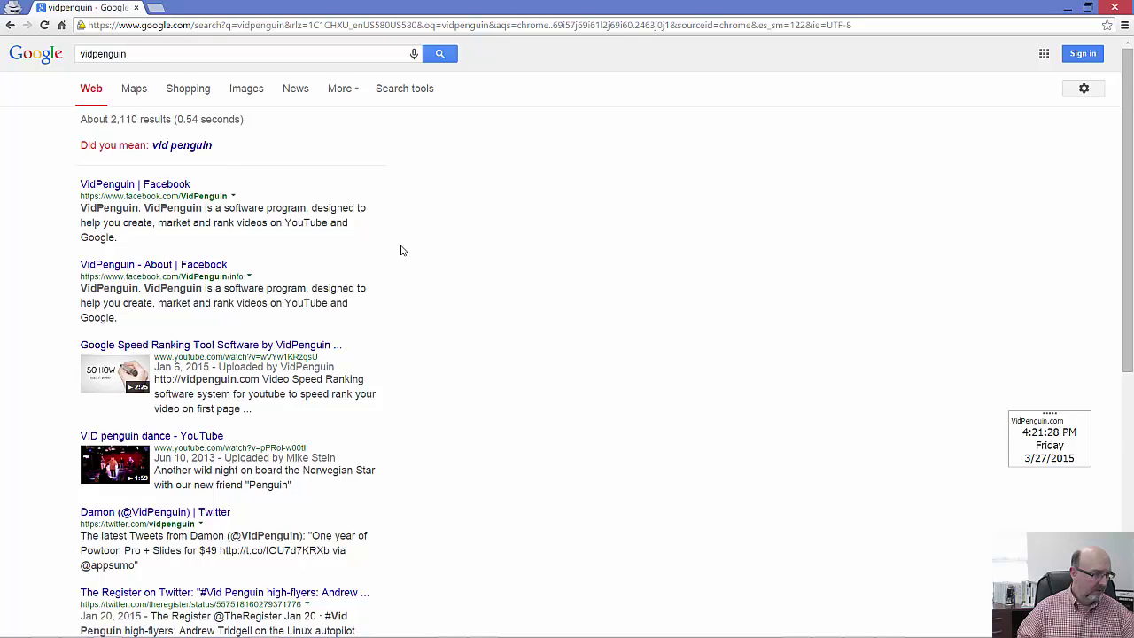
{"action": "scroll", "coordinate": [401, 256], "scroll_direction": "down", "scroll_amount": 2}
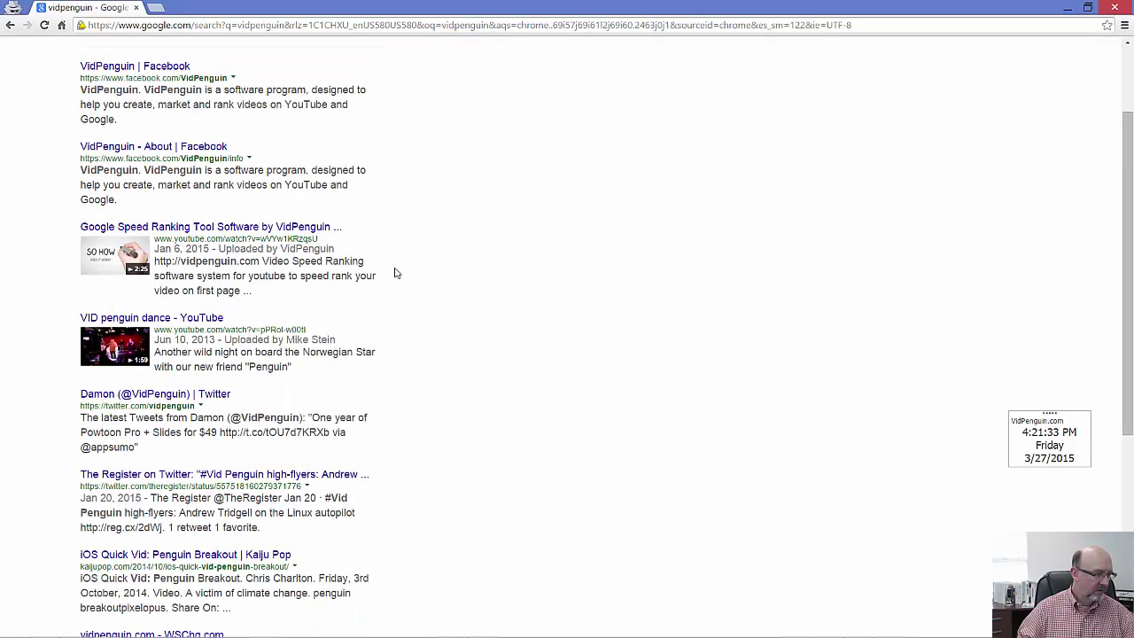
{"action": "scroll", "coordinate": [396, 273], "scroll_direction": "down", "scroll_amount": 4}
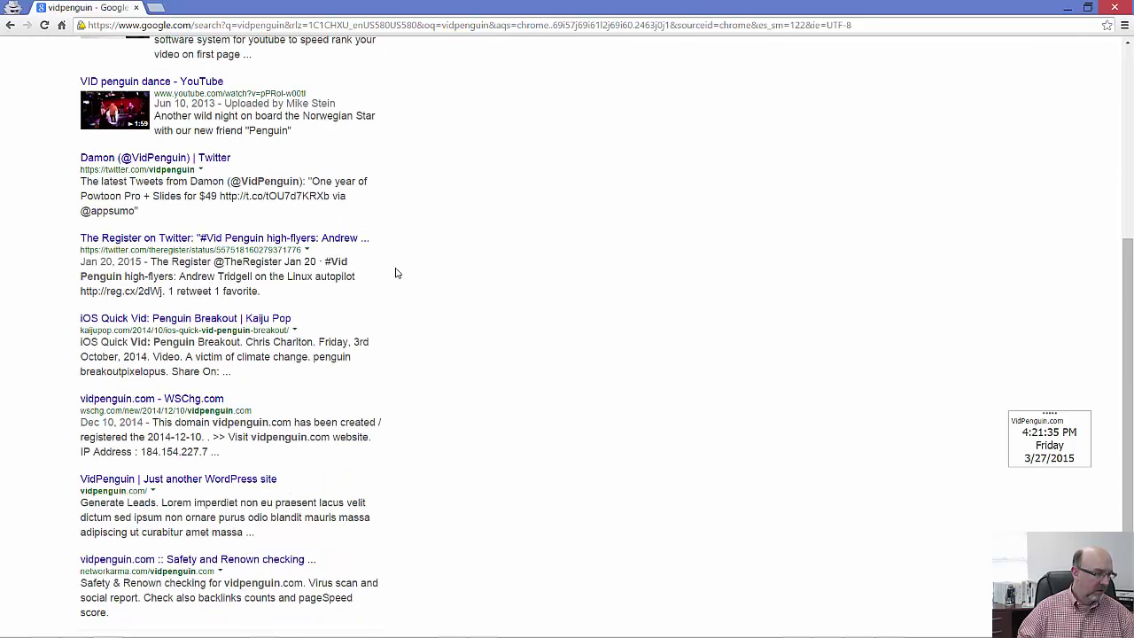
{"action": "scroll", "coordinate": [396, 271], "scroll_direction": "down", "scroll_amount": 2}
{"action": "scroll", "coordinate": [400, 278], "scroll_direction": "up", "scroll_amount": 2}
{"action": "scroll", "coordinate": [399, 299], "scroll_direction": "down", "scroll_amount": 2}
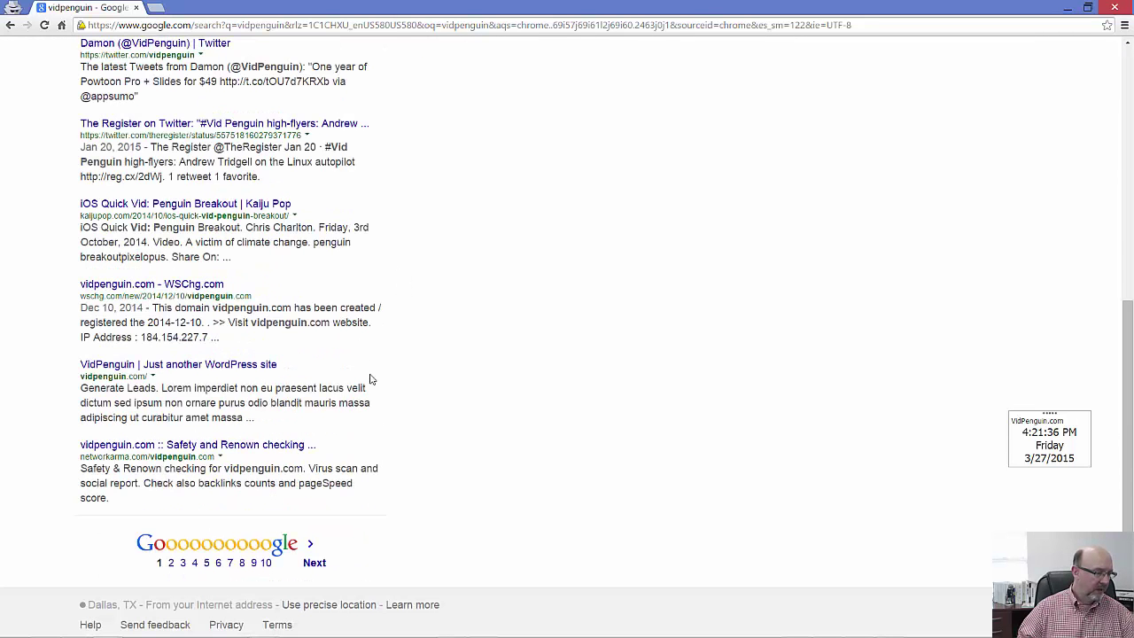
Step: Browse pages 2 and 3 of the vidpenguin search results
{"action": "left_click", "coordinate": [172, 563]}
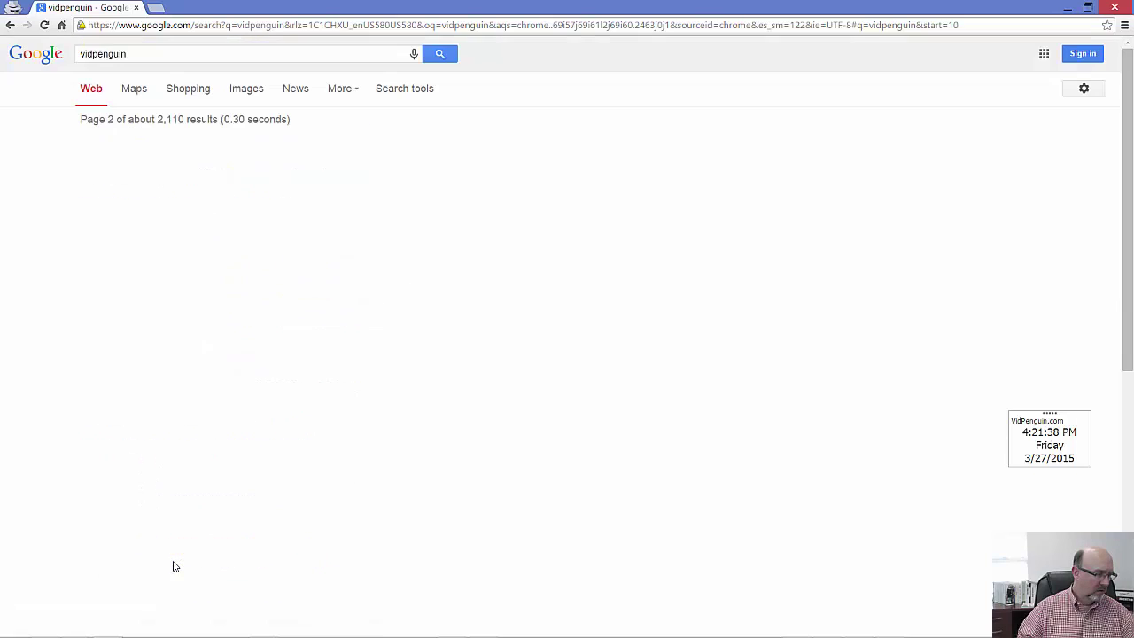
{"action": "scroll", "coordinate": [447, 385], "scroll_direction": "down", "scroll_amount": 2}
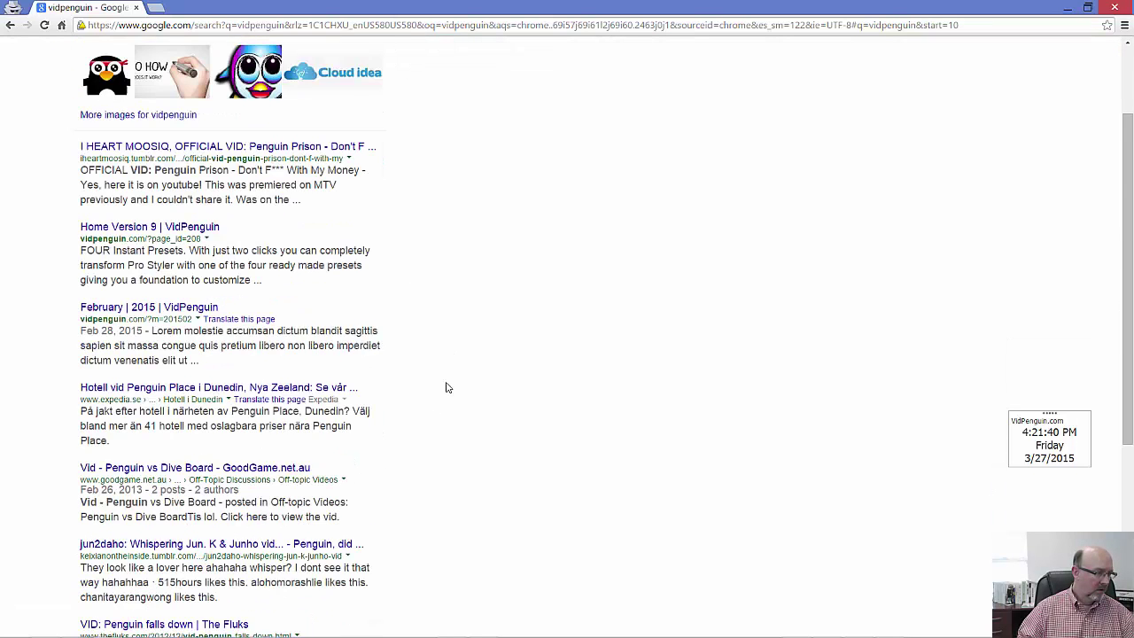
{"action": "scroll", "coordinate": [448, 387], "scroll_direction": "down", "scroll_amount": 5}
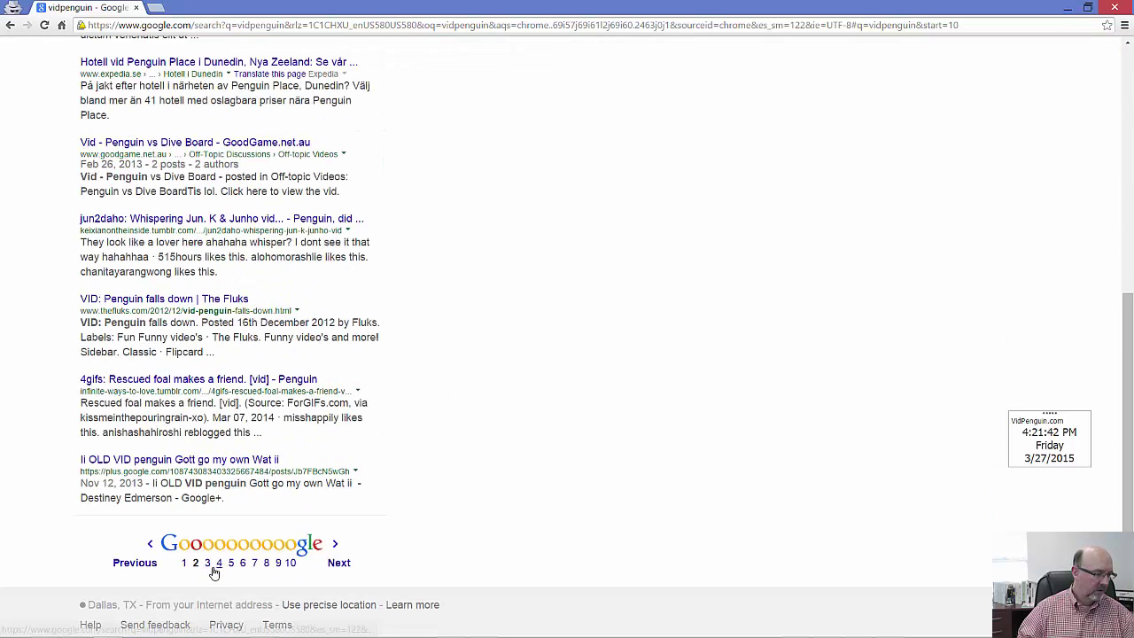
{"action": "left_click", "coordinate": [207, 563]}
{"action": "scroll", "coordinate": [512, 395], "scroll_direction": "down", "scroll_amount": 3}
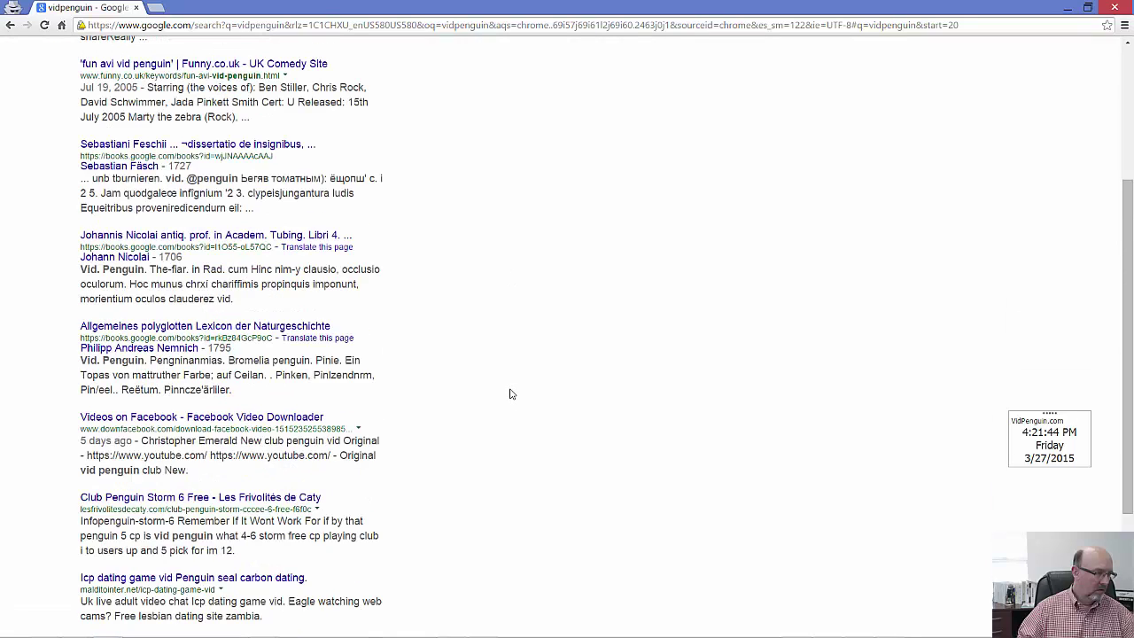
{"action": "scroll", "coordinate": [509, 397], "scroll_direction": "down", "scroll_amount": 2}
{"action": "scroll", "coordinate": [510, 397], "scroll_direction": "up", "scroll_amount": 5}
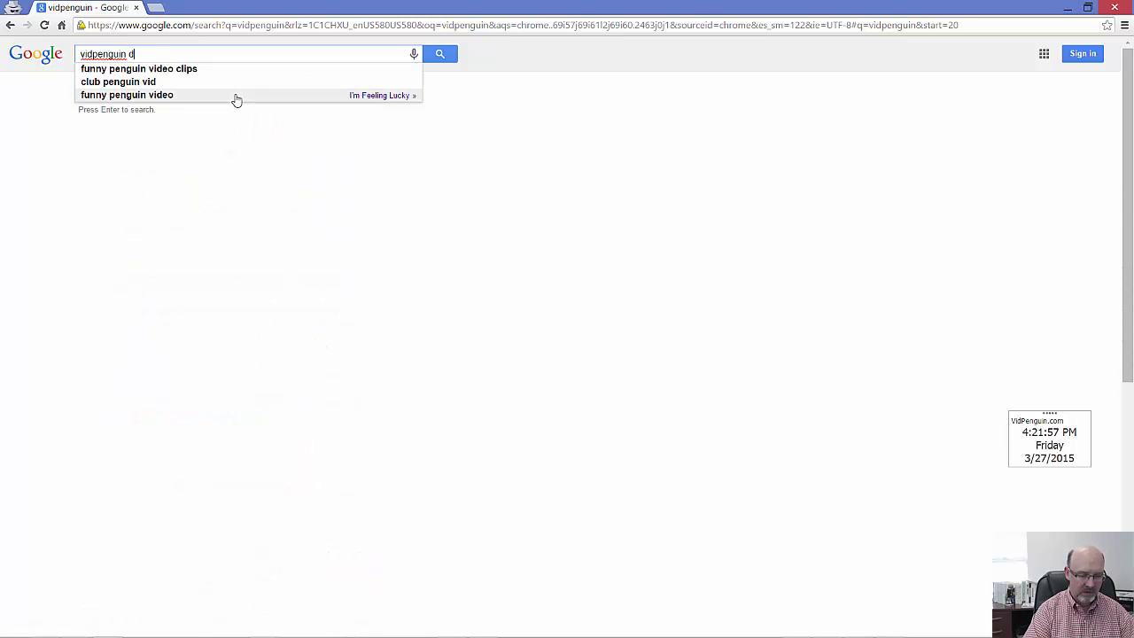
Step: Search for 'vidpenguin demo', skim the results, and return to the Firefox YouTube page
{"action": "type", "text": "emo"}
{"action": "key", "text": "Return"}
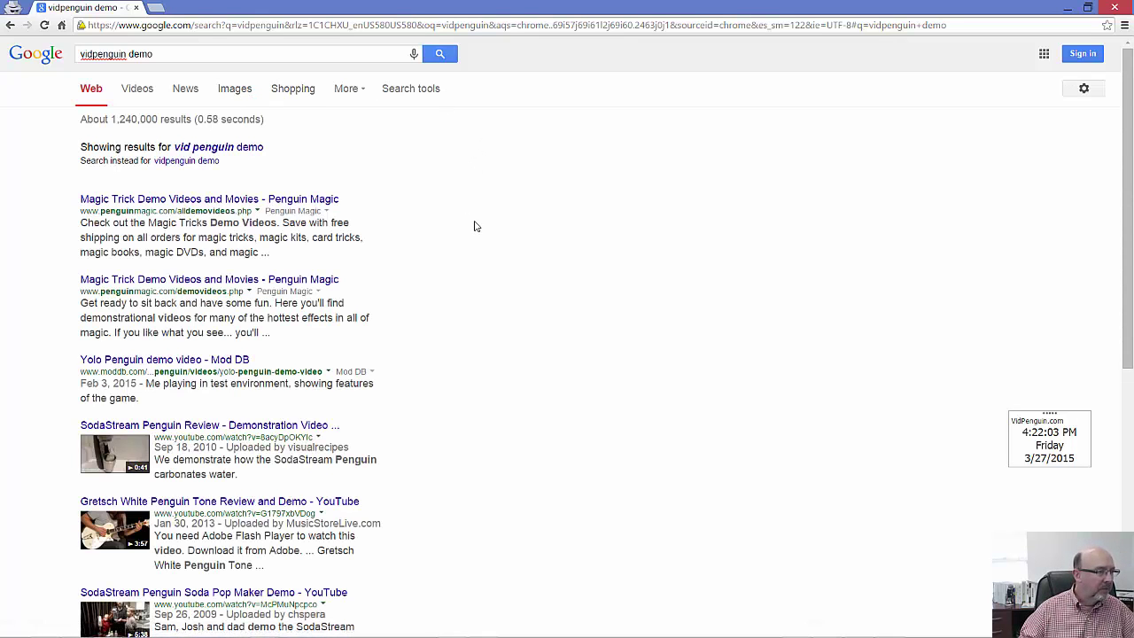
{"action": "scroll", "coordinate": [474, 226], "scroll_direction": "down", "scroll_amount": 3}
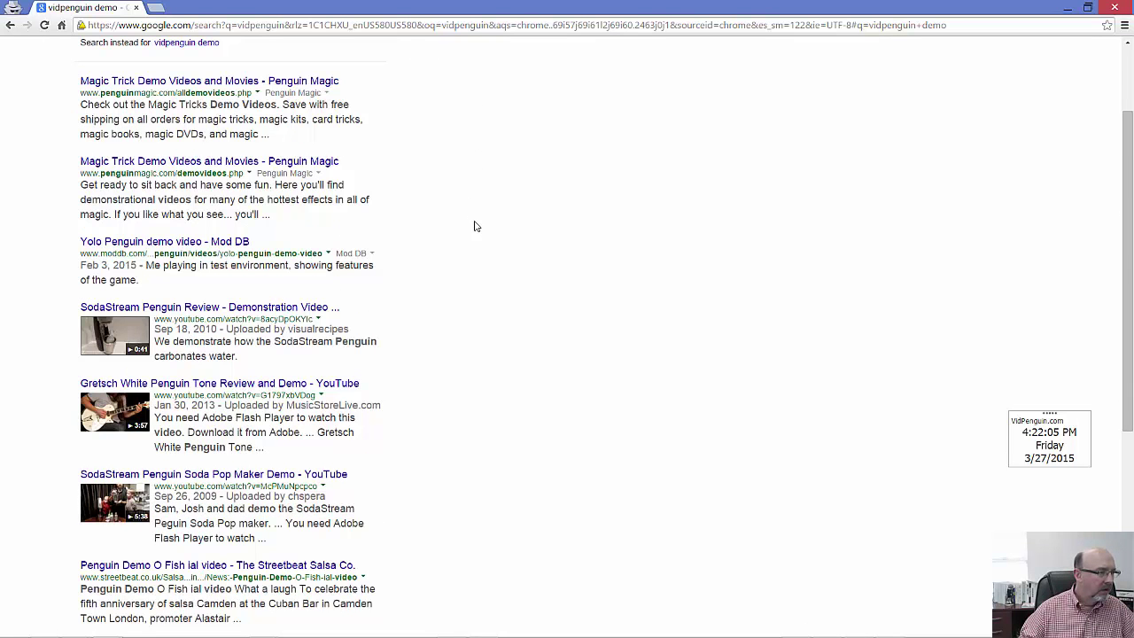
{"action": "scroll", "coordinate": [474, 226], "scroll_direction": "down", "scroll_amount": 6}
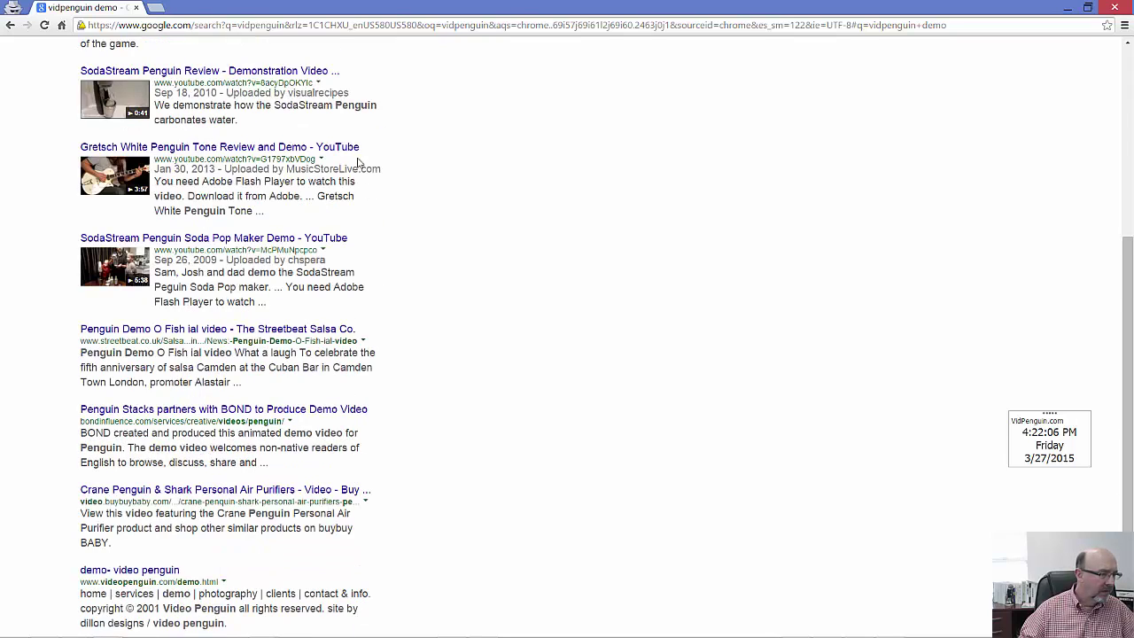
{"action": "scroll", "coordinate": [399, 394], "scroll_direction": "down", "scroll_amount": 3}
{"action": "scroll", "coordinate": [436, 417], "scroll_direction": "up", "scroll_amount": 12}
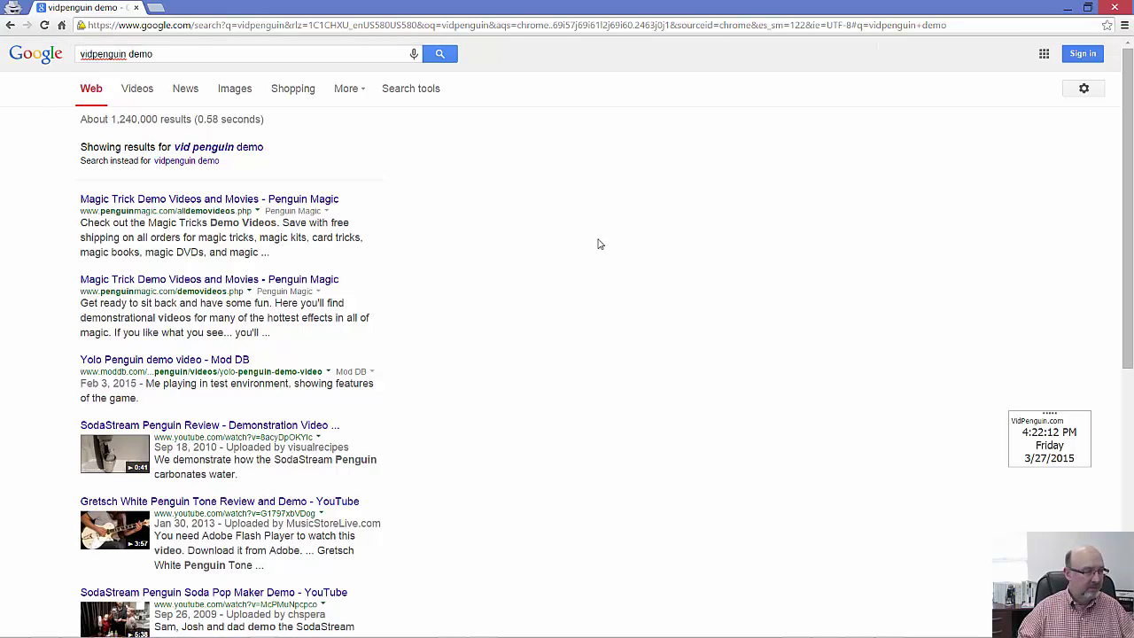
{"action": "key", "text": "alt+Tab"}
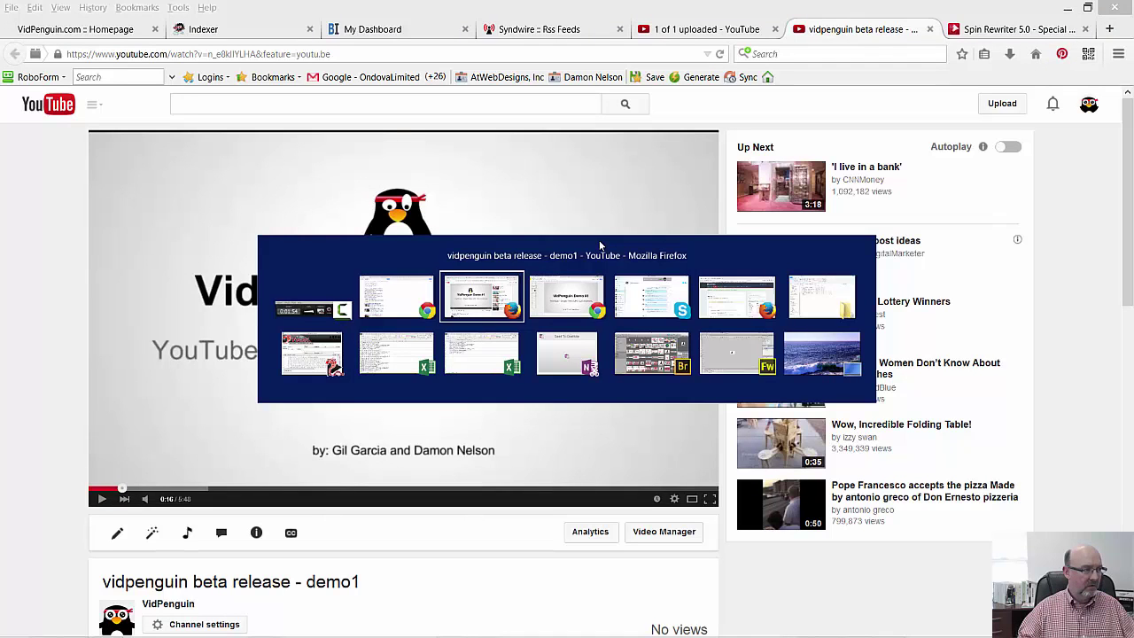
Step: Paste the demo video's URL into VidPenguin's Ping page and list its URL variations
{"action": "left_click", "coordinate": [41, 30]}
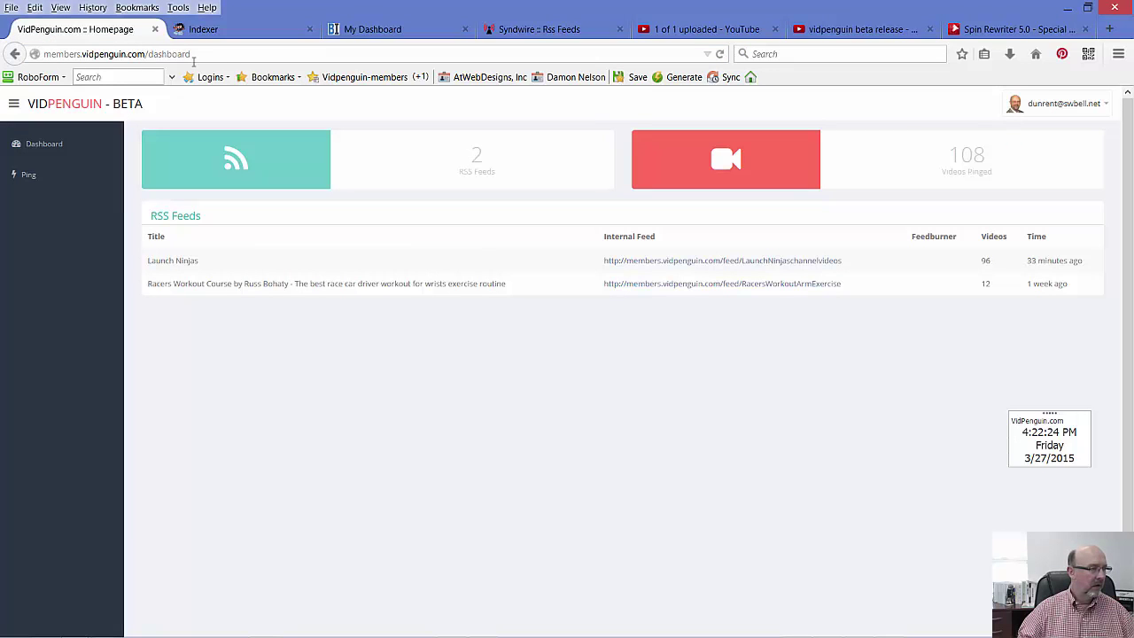
{"action": "left_click", "coordinate": [39, 174]}
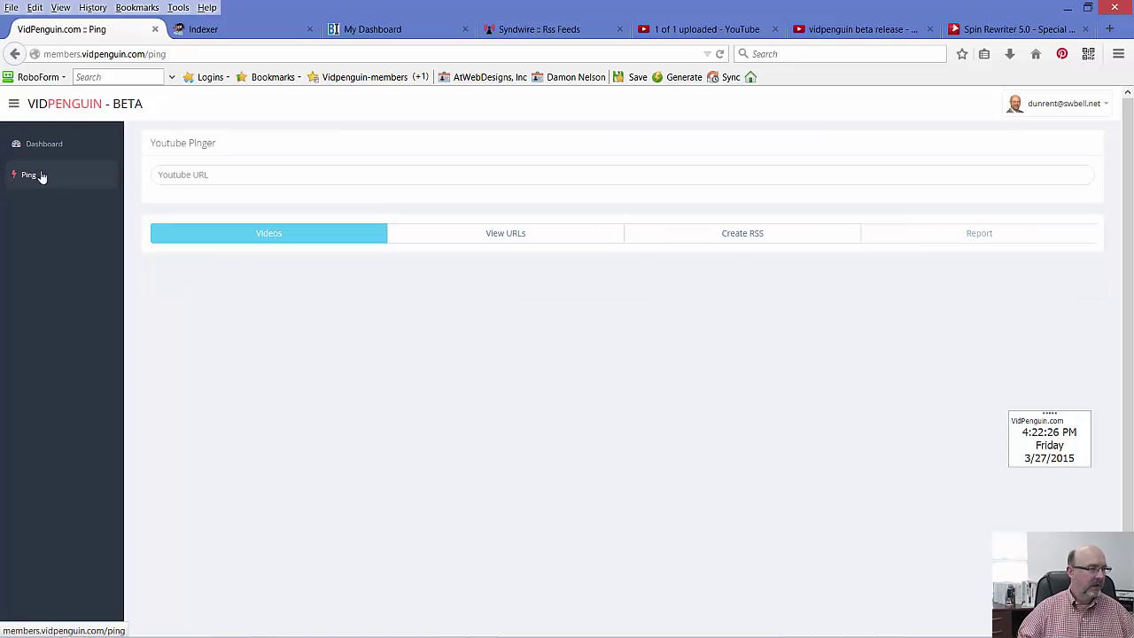
{"action": "left_click", "coordinate": [170, 178]}
{"action": "type", "text": "https://www.youtube.com/watch?v=n_e8kIlYLHA&feature=youtu.be"}
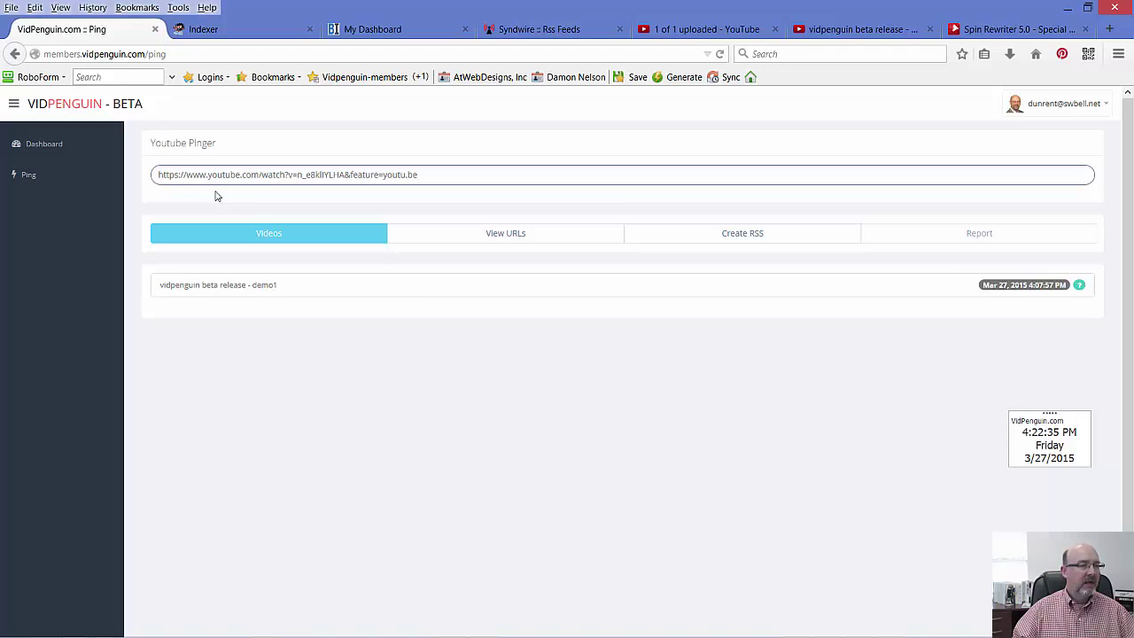
{"action": "left_click", "coordinate": [511, 237]}
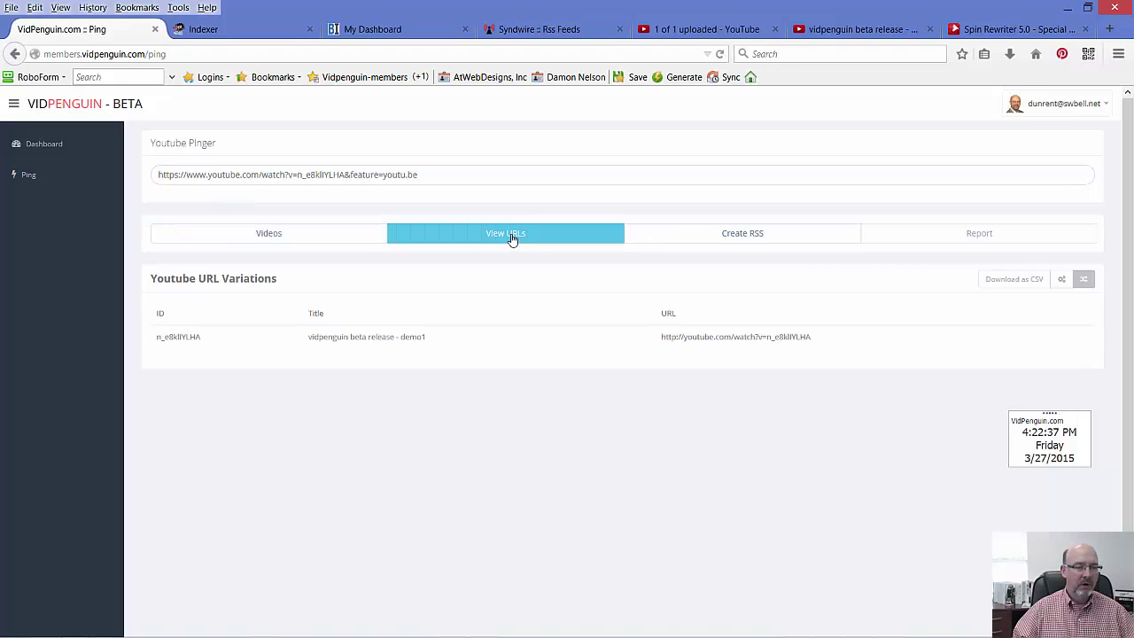
Step: Enable all twelve YouTube URL variations in the URL generation settings
{"action": "left_click", "coordinate": [1059, 281]}
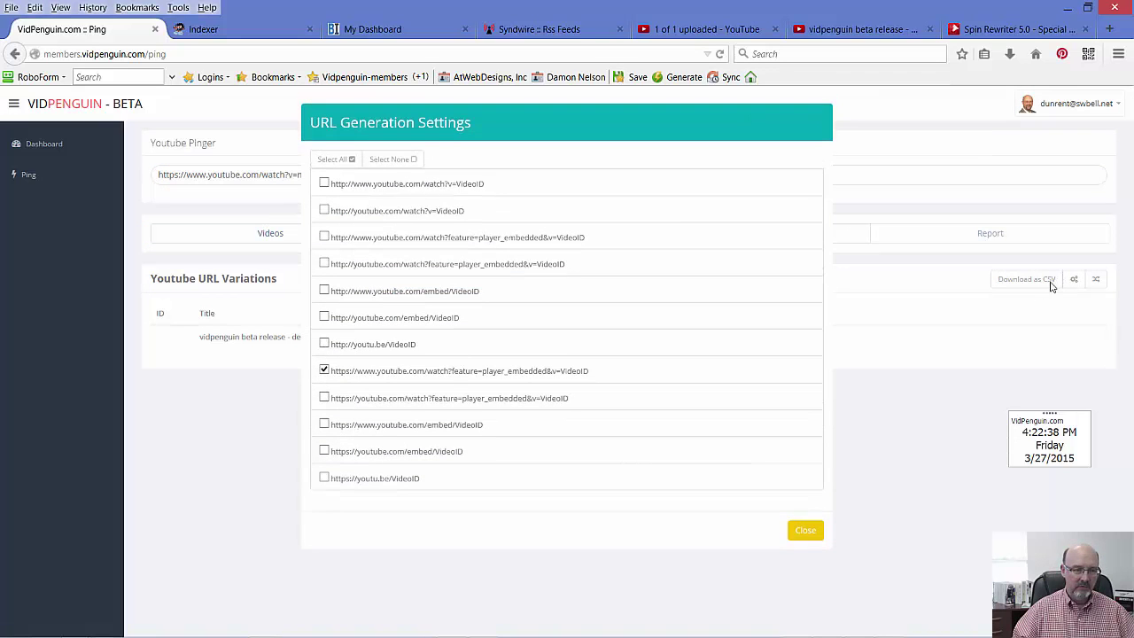
{"action": "left_click", "coordinate": [341, 161]}
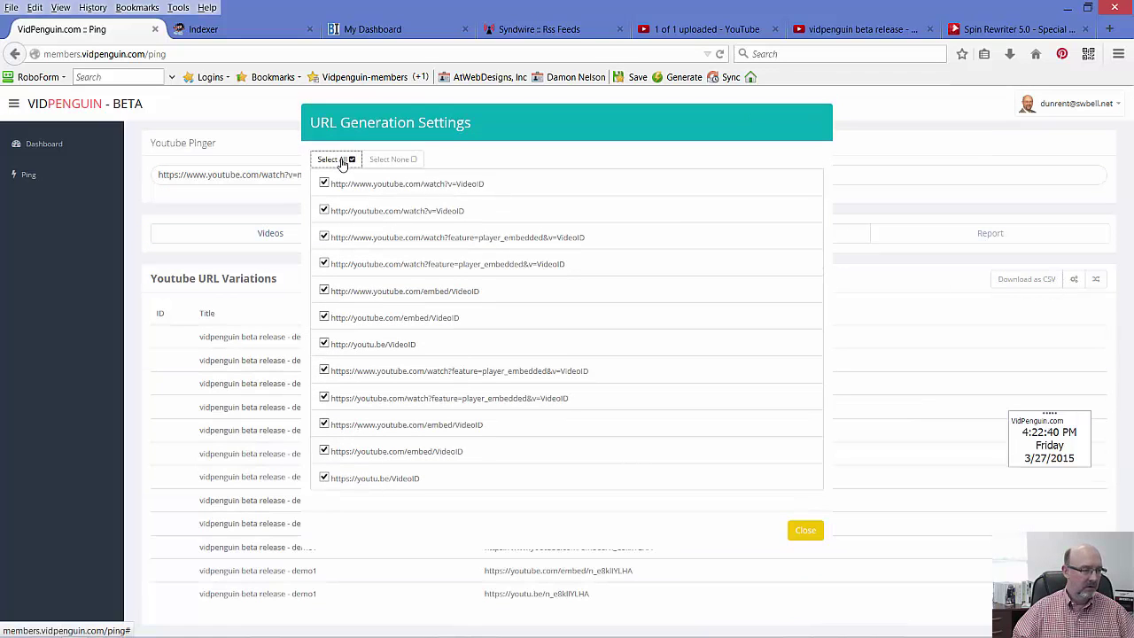
{"action": "left_click", "coordinate": [802, 531]}
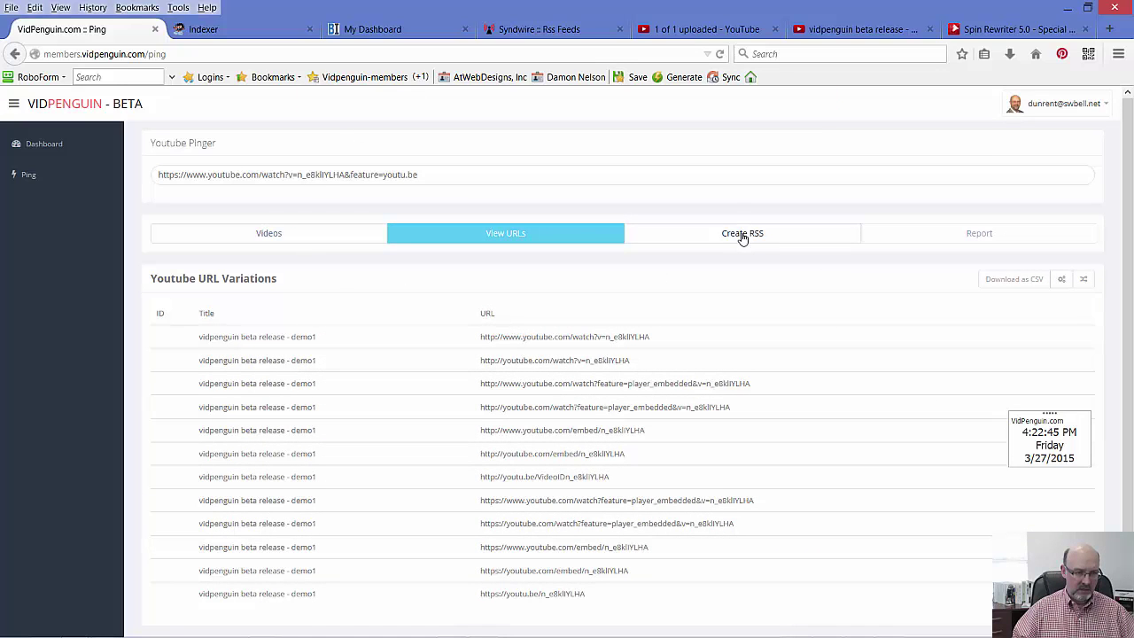
Step: Export the variations to youtube_ping_urls.csv and check the file in Excel
{"action": "left_click", "coordinate": [1036, 280]}
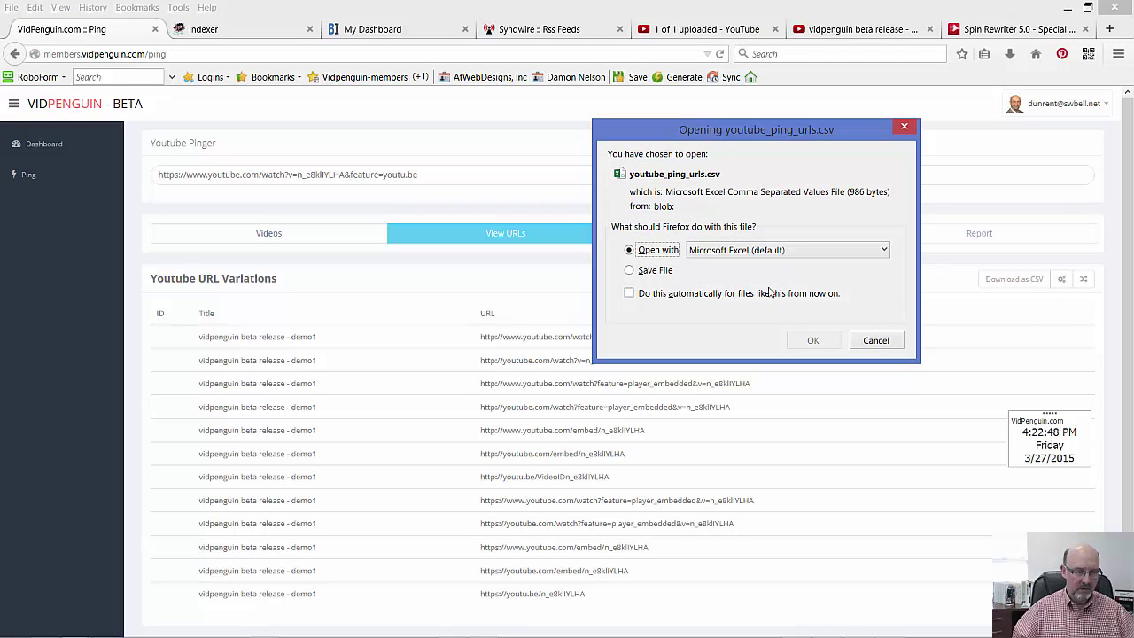
{"action": "left_click", "coordinate": [808, 341]}
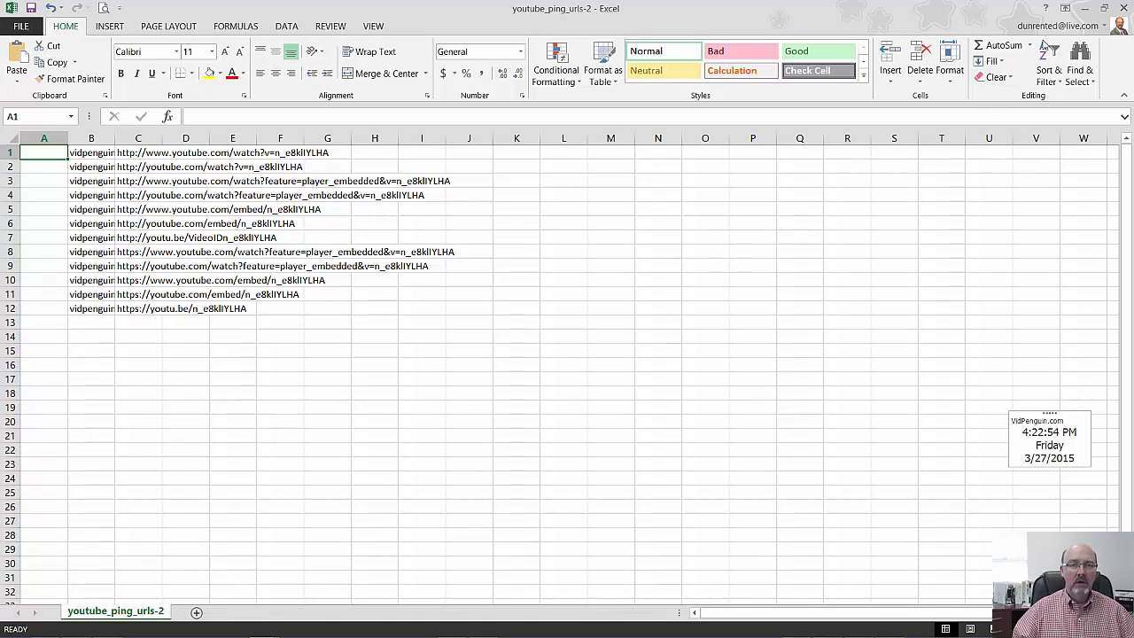
{"action": "left_click", "coordinate": [1084, 8]}
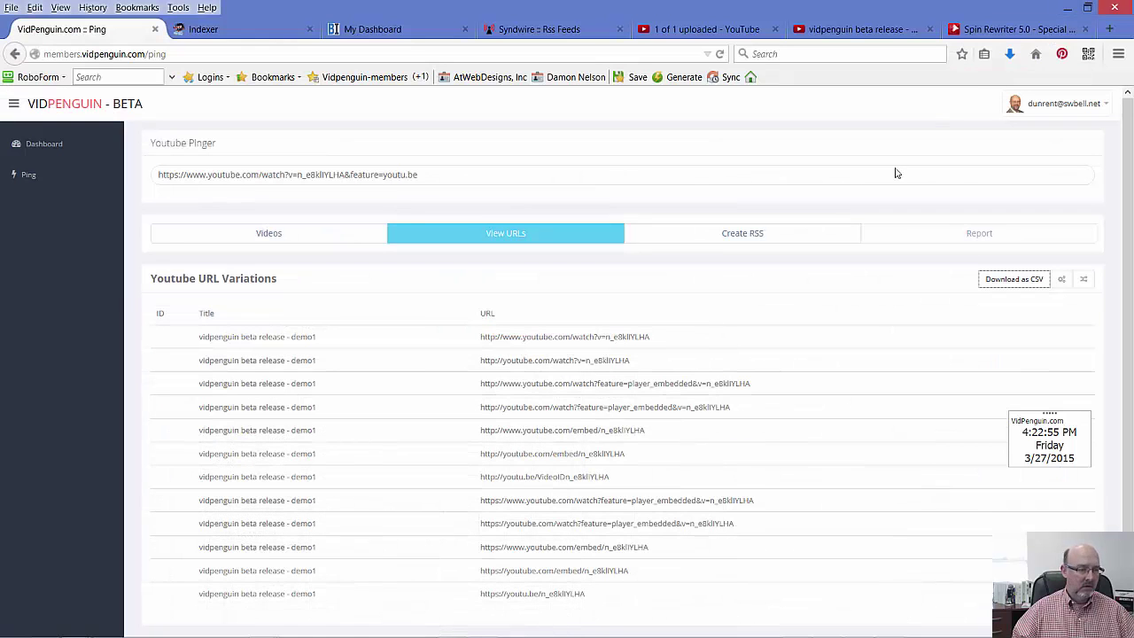
{"action": "left_click", "coordinate": [772, 238]}
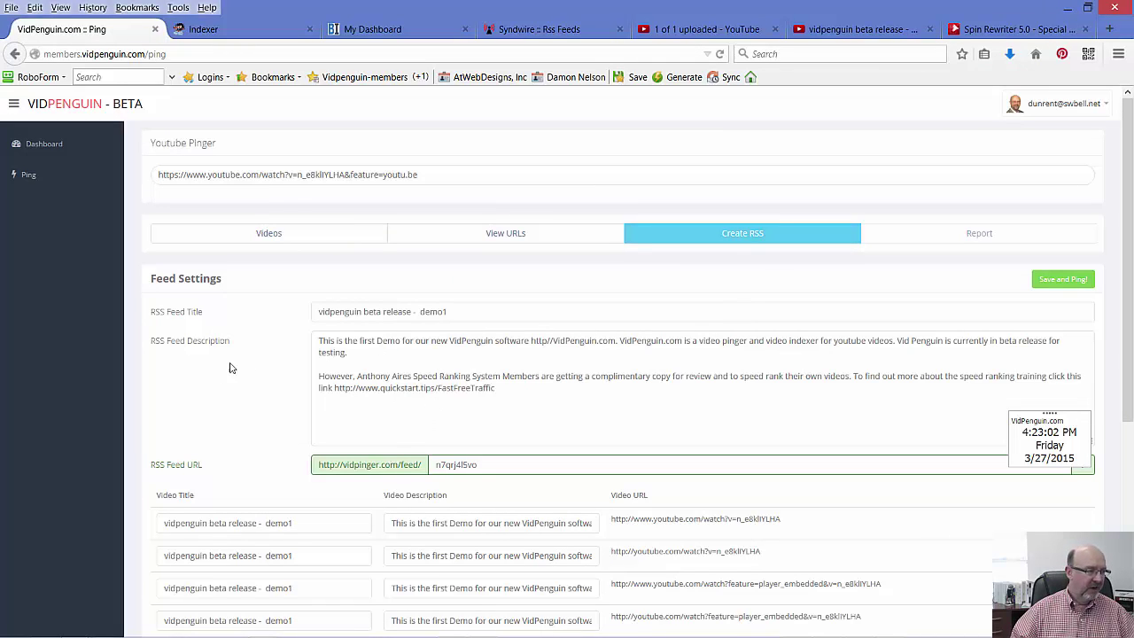
Step: Edit the first five video titles, adding 'number' to the fifth
{"action": "scroll", "coordinate": [332, 382], "scroll_direction": "down", "scroll_amount": 2}
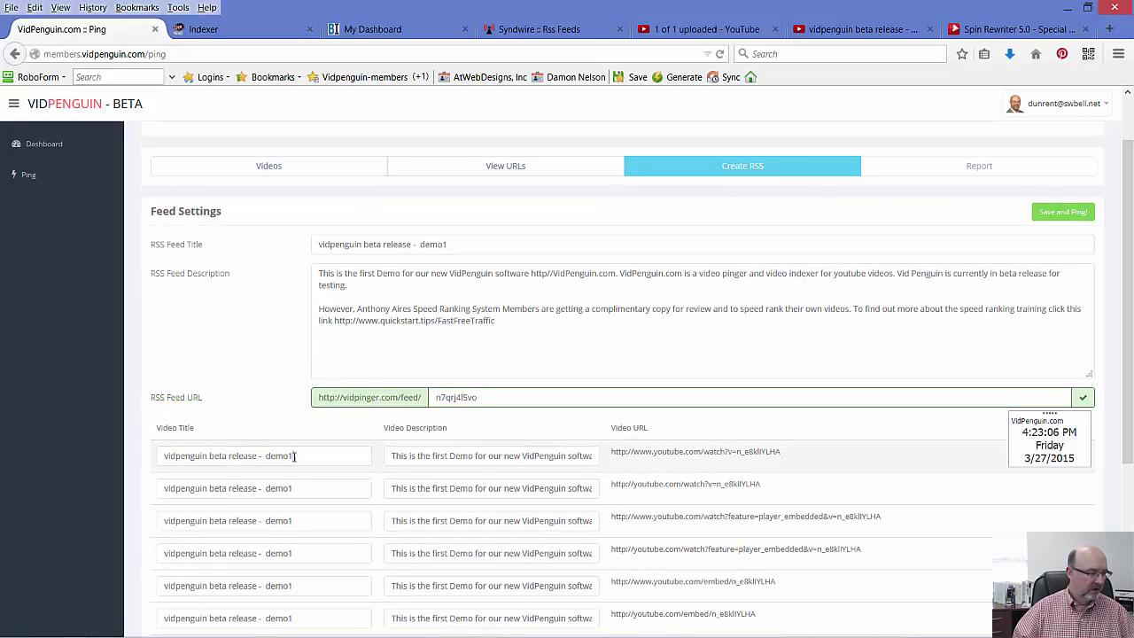
{"action": "left_click_drag", "start_coordinate": [294, 456], "coordinate": [257, 470]}
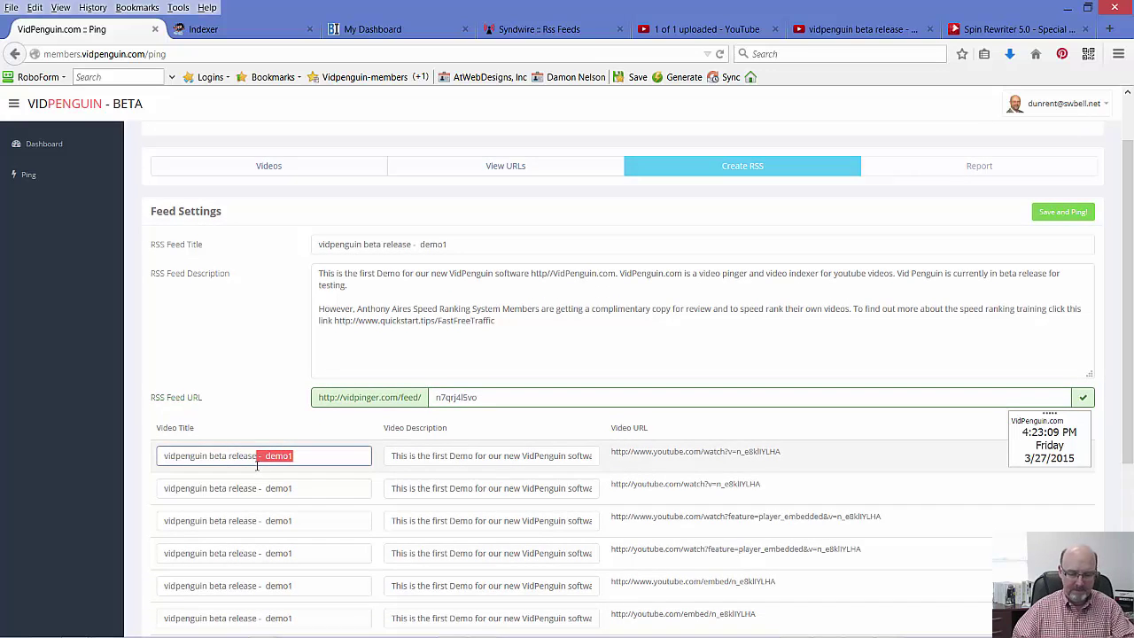
{"action": "left_click", "coordinate": [299, 459]}
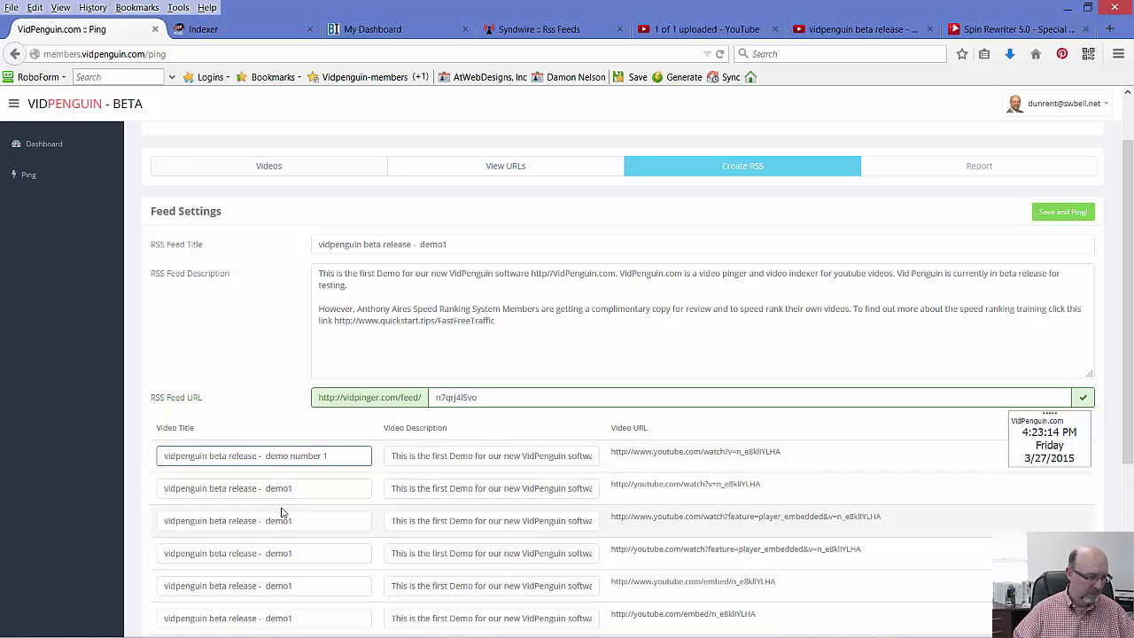
{"action": "left_click", "coordinate": [290, 488]}
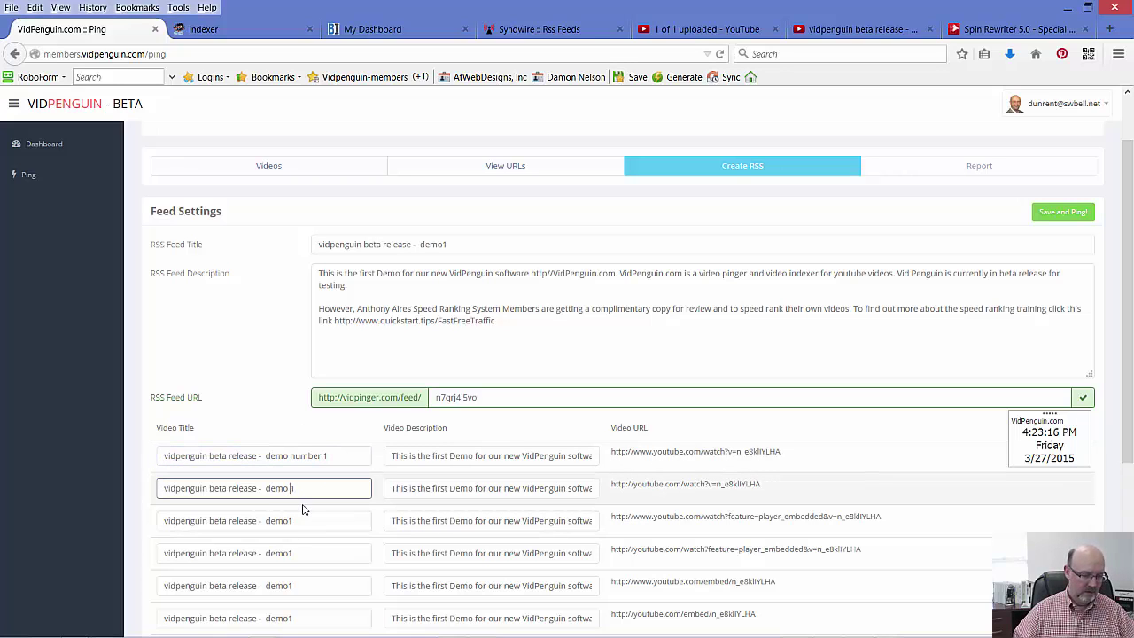
{"action": "left_click", "coordinate": [291, 519]}
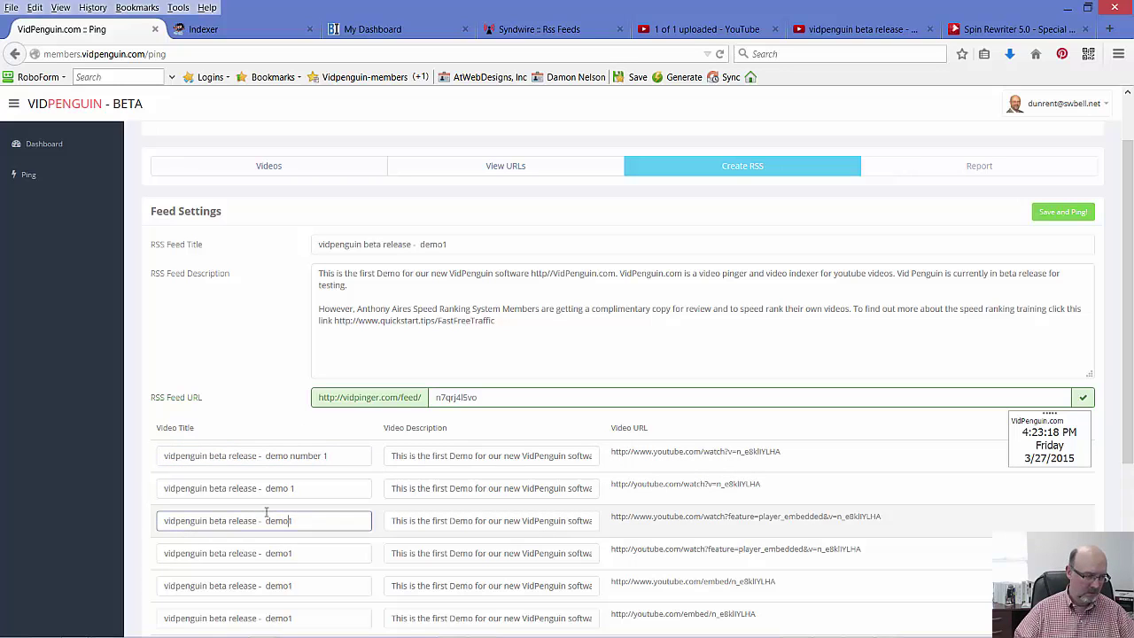
{"action": "type", "text": "N"}
{"action": "key", "text": "BackSpace"}
{"action": "key", "text": "BackSpace"}
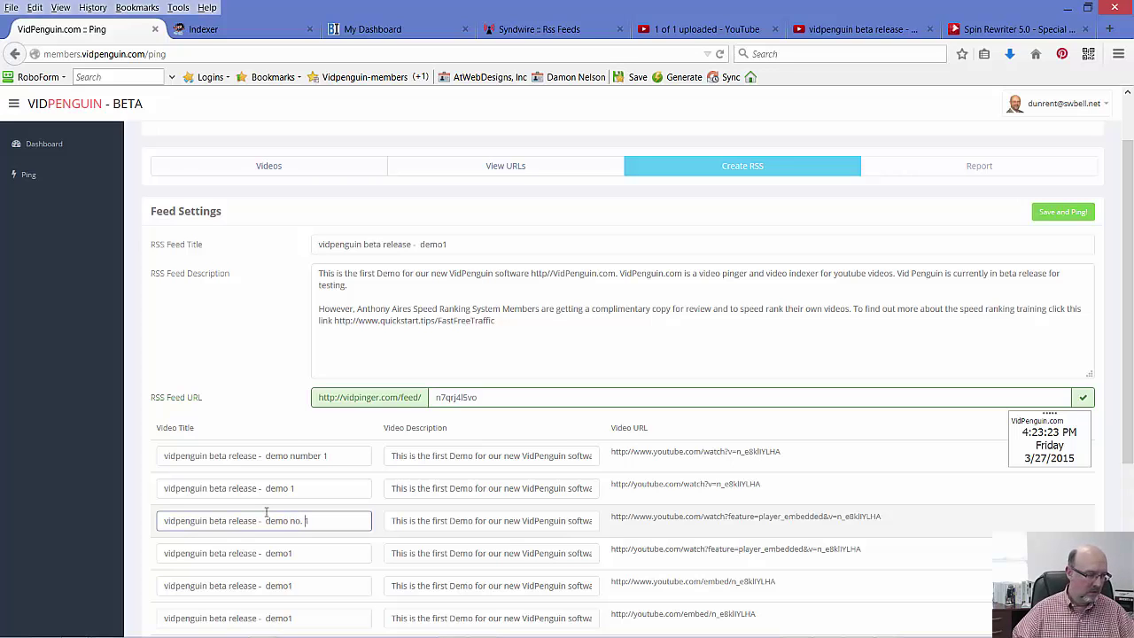
{"action": "left_click", "coordinate": [294, 553]}
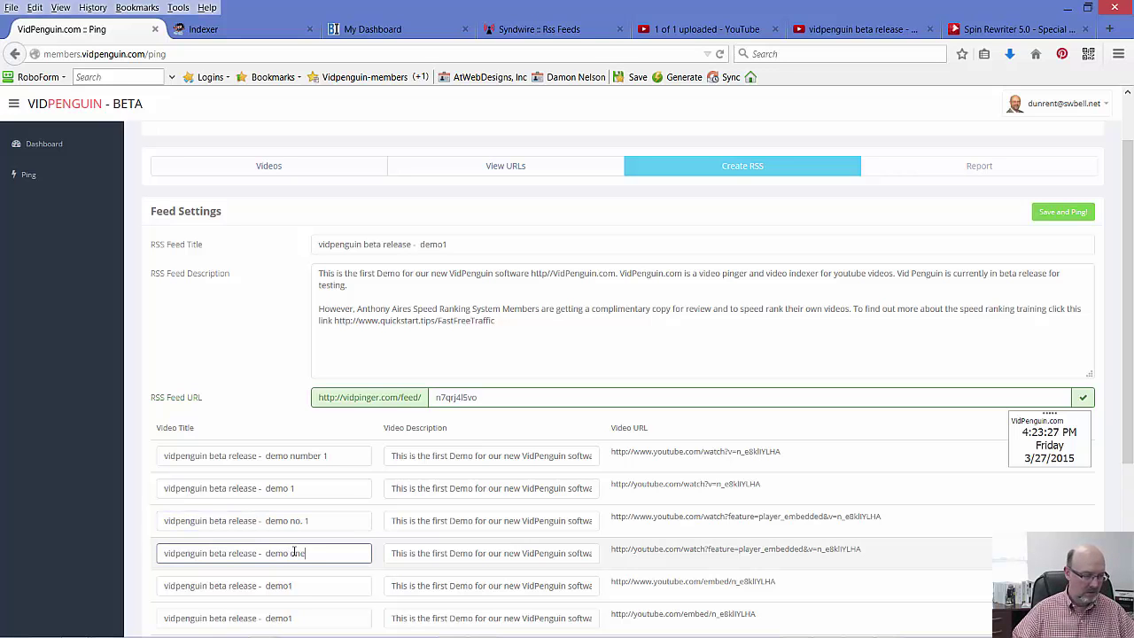
{"action": "scroll", "coordinate": [302, 584], "scroll_direction": "down", "scroll_amount": 5}
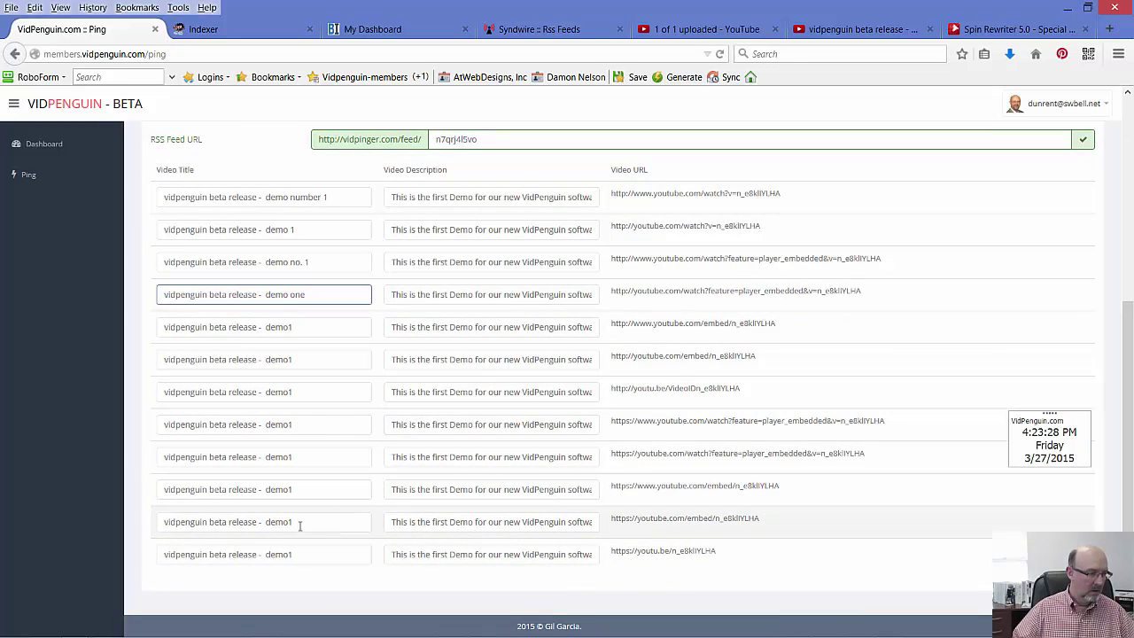
{"action": "left_click", "coordinate": [312, 326]}
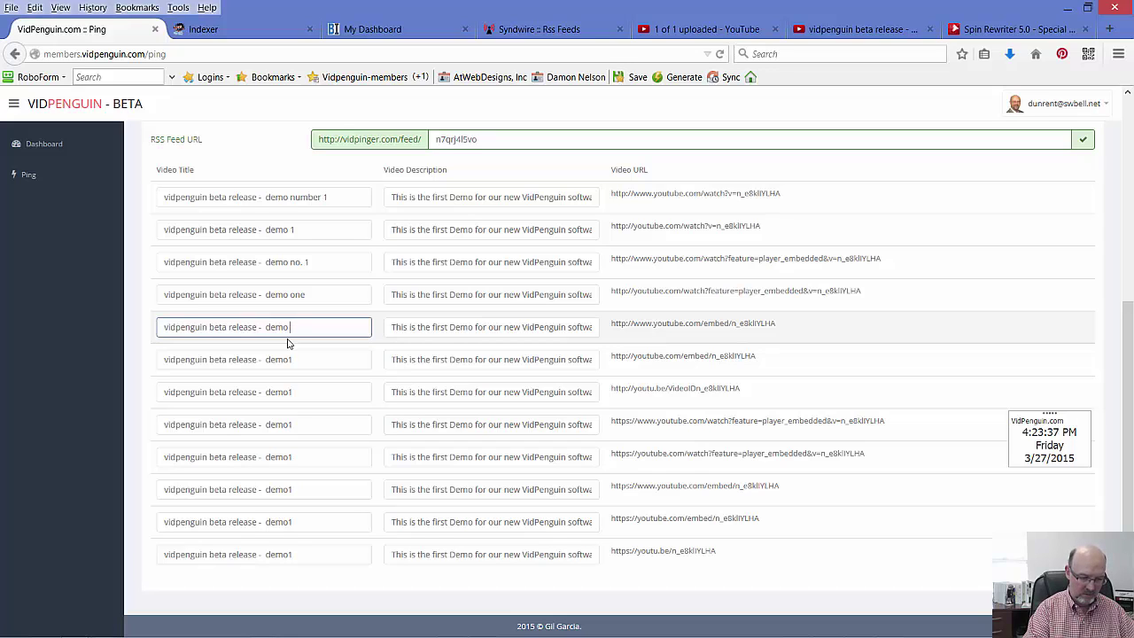
{"action": "type", "text": "number one"}
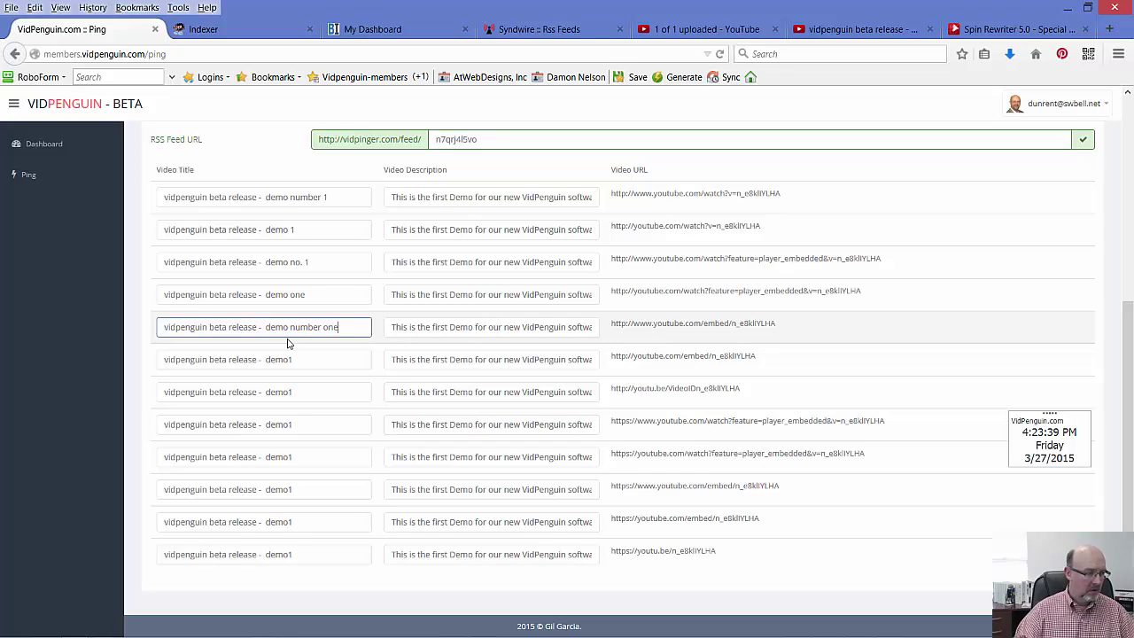
Step: Drop 'release' and 'beta' from titles six and seven, and retype the eighth's demo1 as 'demonstra'
{"action": "double_click", "coordinate": [239, 359]}
{"action": "key", "text": "BackSpace"}
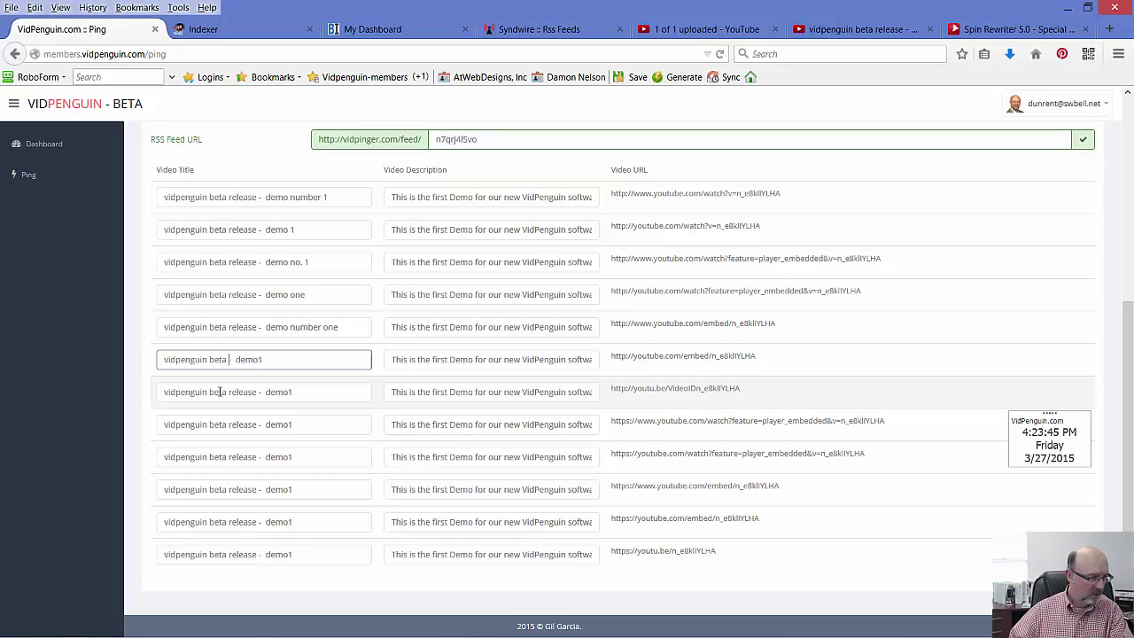
{"action": "double_click", "coordinate": [220, 392]}
{"action": "key", "text": "BackSpace"}
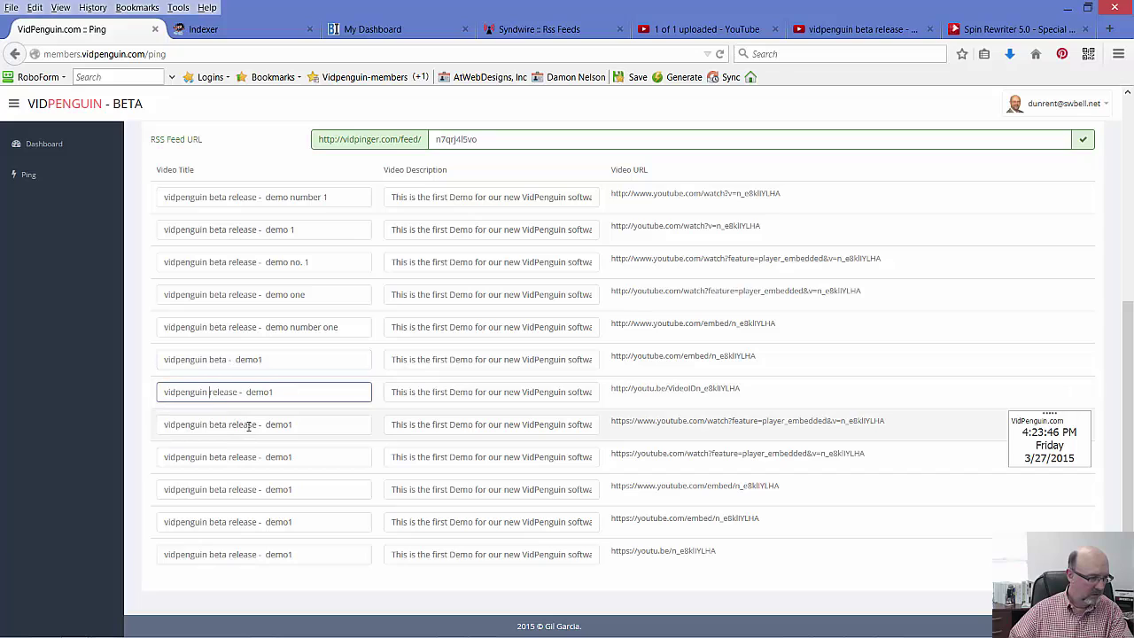
{"action": "double_click", "coordinate": [278, 424]}
{"action": "key", "text": "BackSpace"}
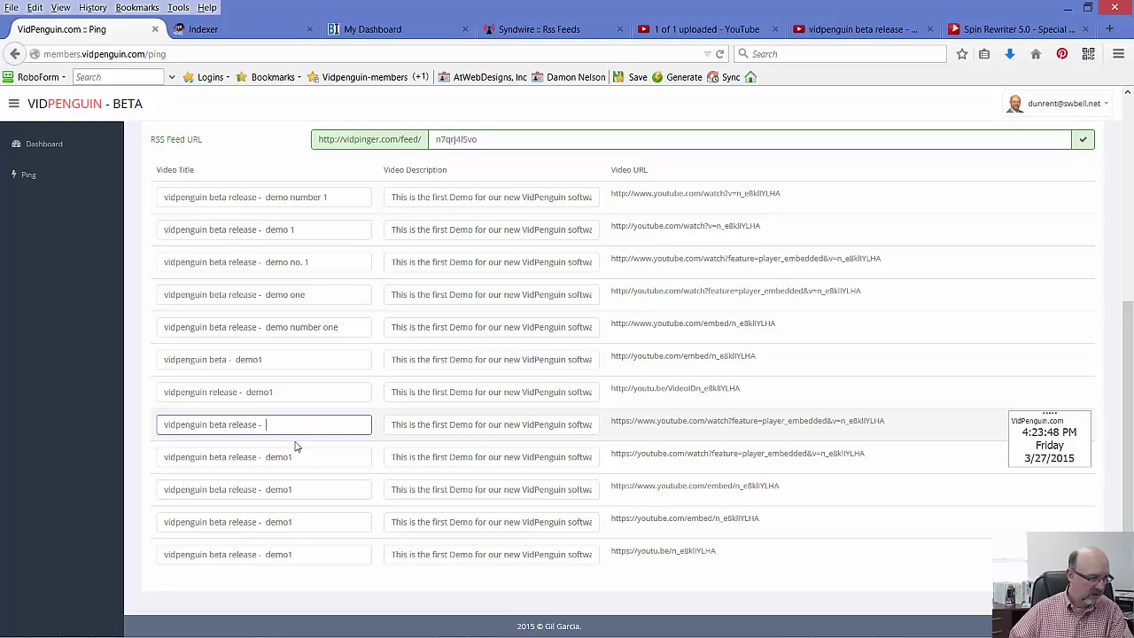
{"action": "type", "text": "demons"}
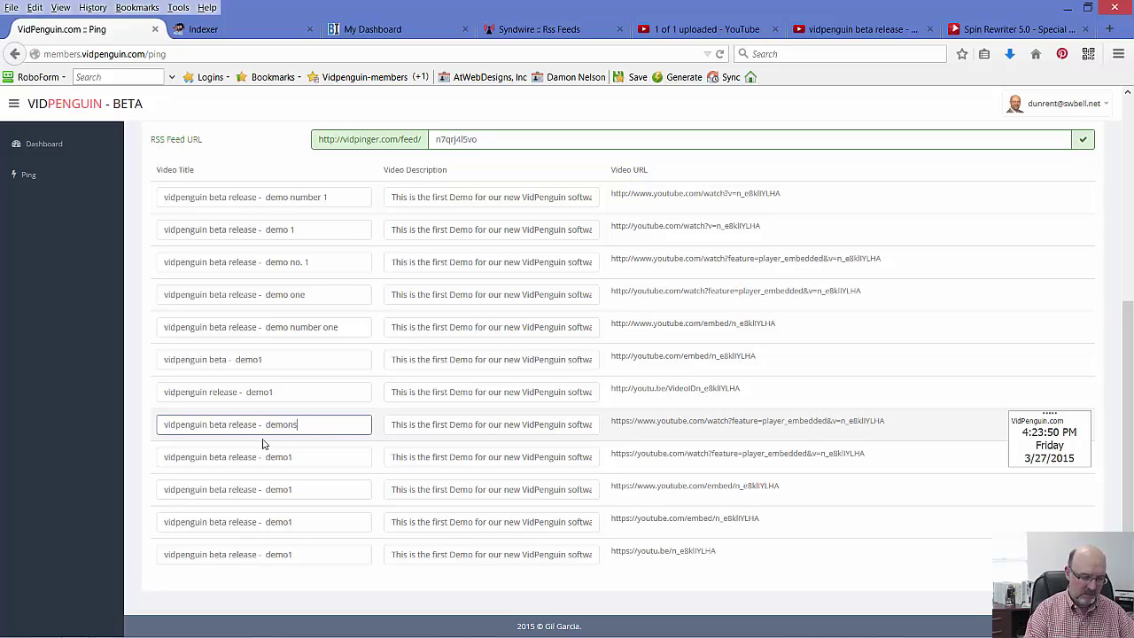
{"action": "type", "text": "tration"}
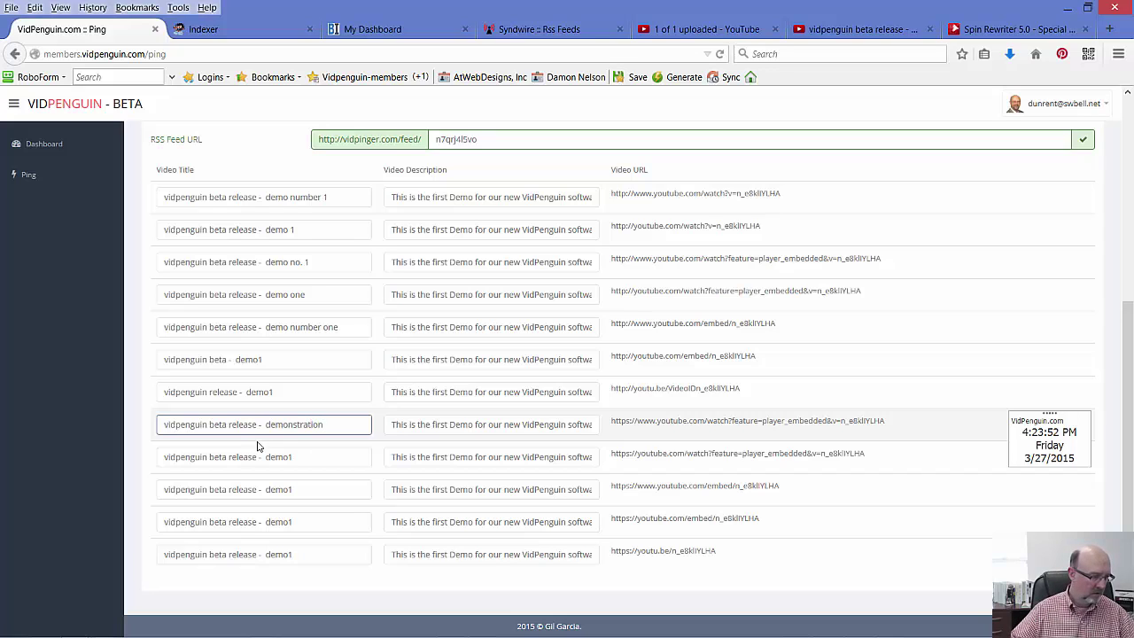
Step: Strip 'release -' from the ninth and tenth titles, making the tenth end in 'demo one'
{"action": "left_click", "coordinate": [247, 459]}
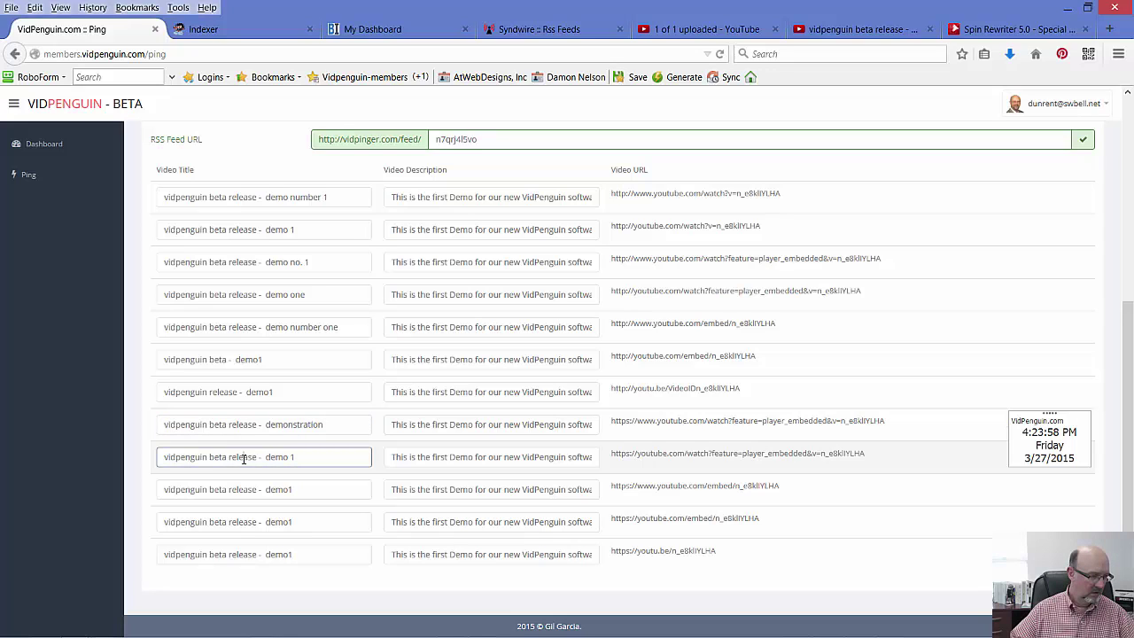
{"action": "key", "text": "BackSpace"}
{"action": "key", "text": "BackSpace"}
{"action": "key", "text": "BackSpace"}
{"action": "key", "text": "BackSpace"}
{"action": "key", "text": "Delete"}
{"action": "key", "text": "Delete"}
{"action": "key", "text": "Delete"}
{"action": "key", "text": "Delete"}
{"action": "key", "text": "Delete"}
{"action": "left_click", "coordinate": [239, 489]}
{"action": "double_click", "coordinate": [239, 489]}
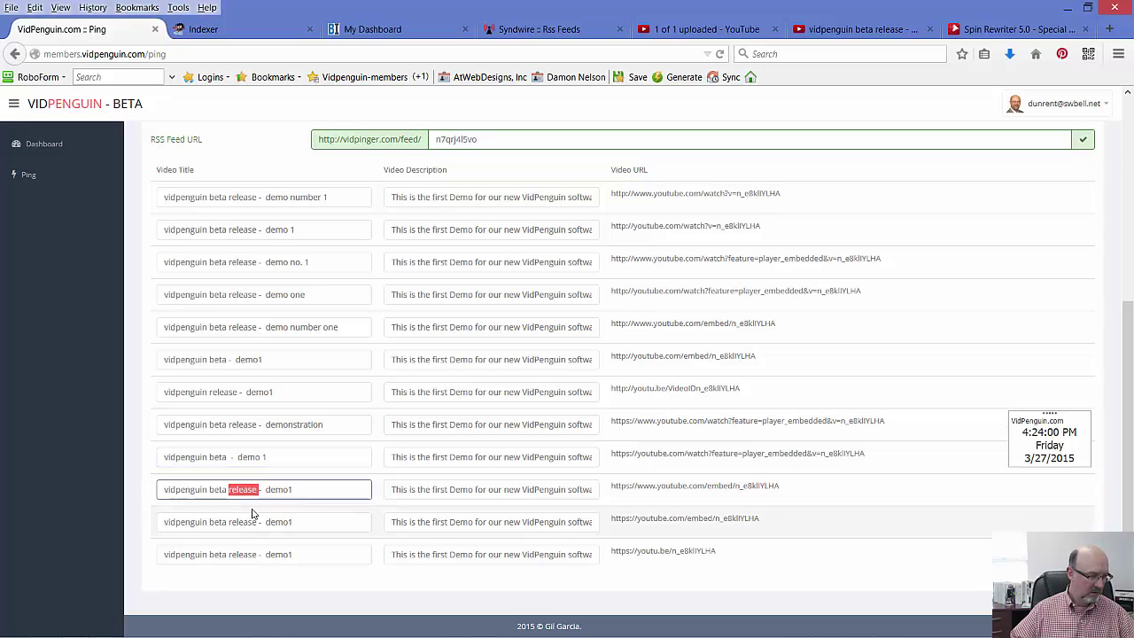
{"action": "key", "text": "Delete"}
{"action": "key", "text": "Delete"}
{"action": "key", "text": "Delete"}
{"action": "left_click", "coordinate": [260, 489]}
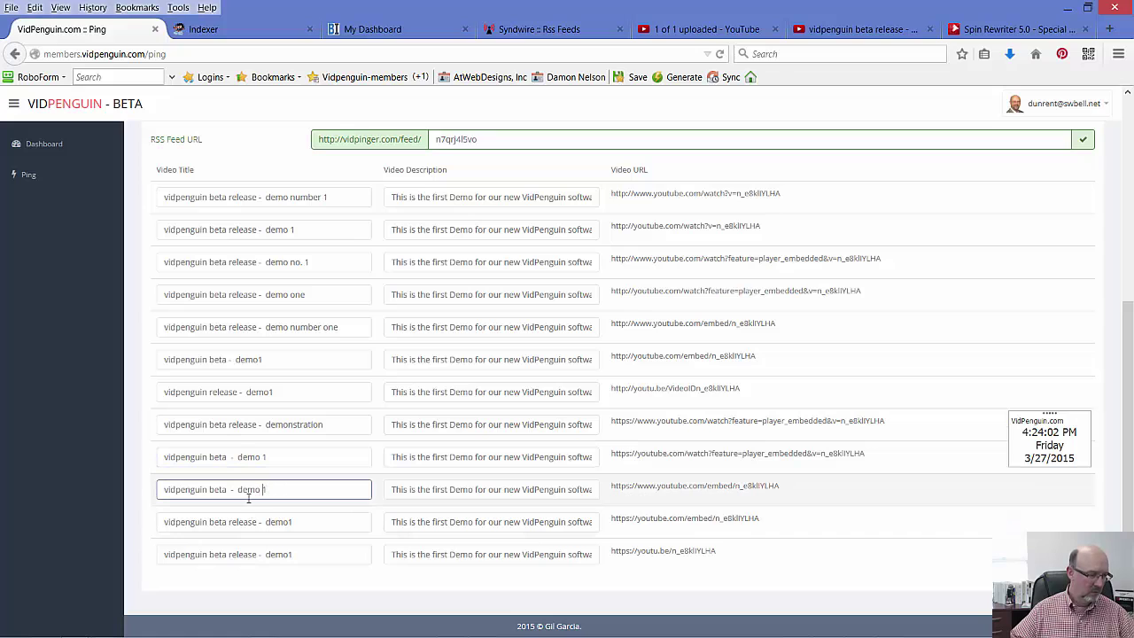
{"action": "type", "text": "one"}
{"action": "key", "text": "Delete"}
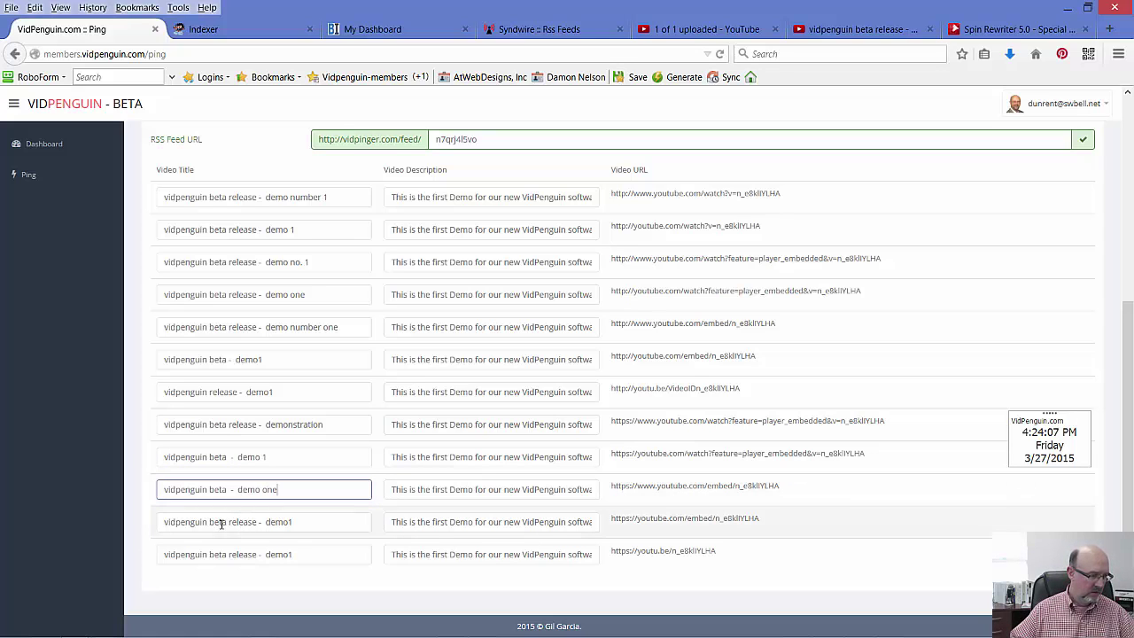
Step: Delete 'beta' and 'release' from the last titles, shortening them to 'vidpenguin - demo1'
{"action": "double_click", "coordinate": [236, 522]}
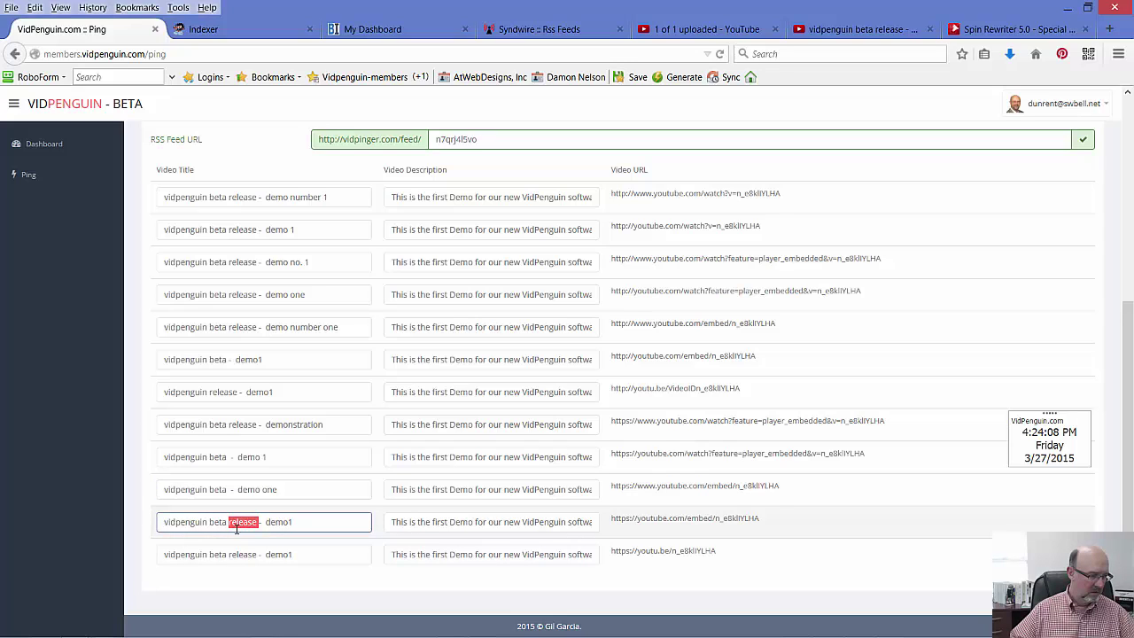
{"action": "key", "text": "Delete"}
{"action": "double_click", "coordinate": [217, 522]}
{"action": "key", "text": "Delete"}
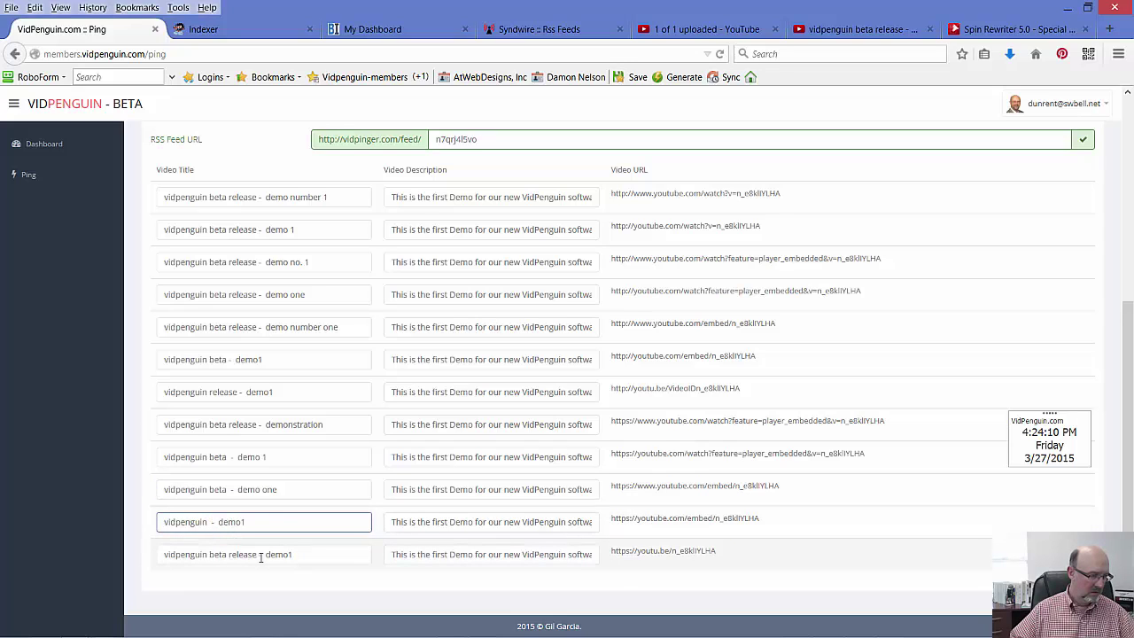
{"action": "double_click", "coordinate": [223, 556]}
{"action": "key", "text": "Delete"}
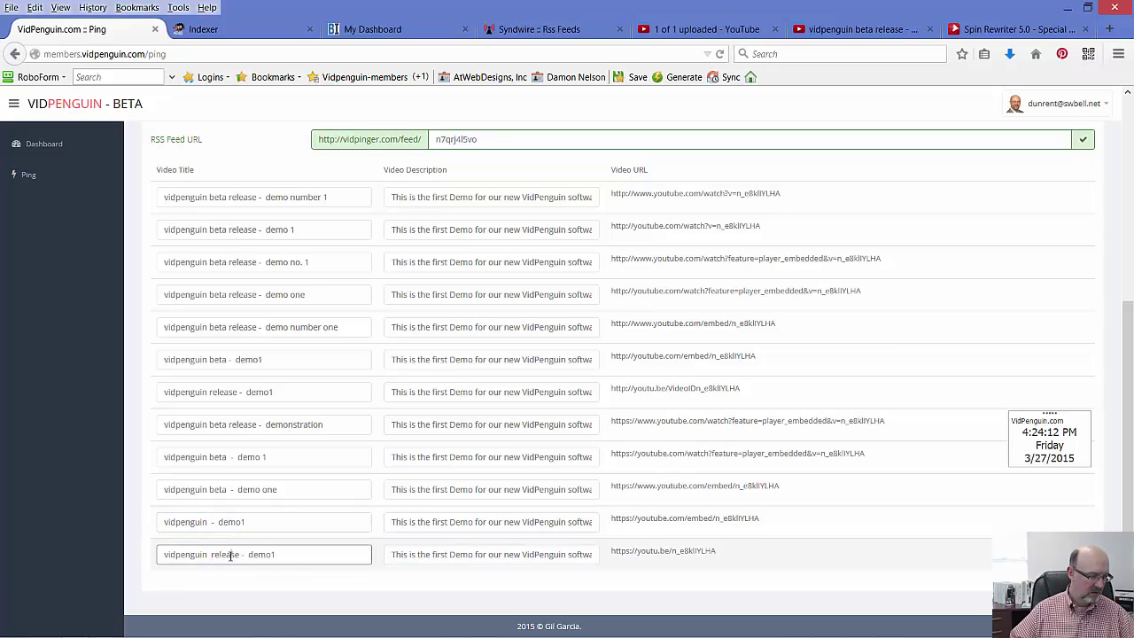
{"action": "double_click", "coordinate": [230, 555]}
{"action": "key", "text": "Delete"}
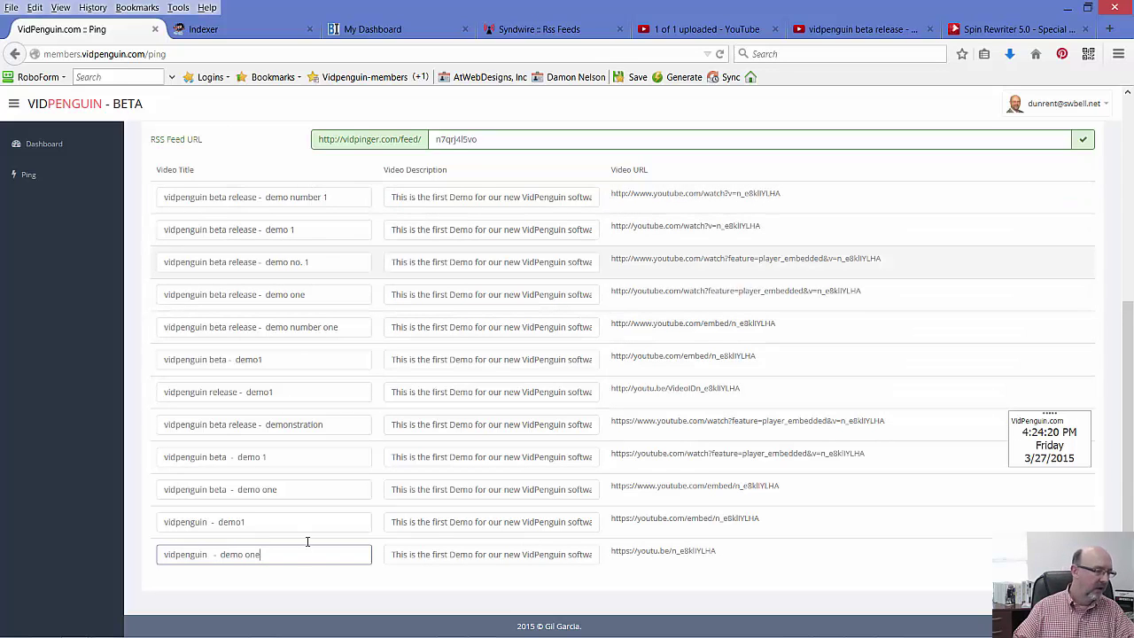
Step: Replace the random feed slug with the hyphenated title 'vidpenguin-beta-release-demo1'
{"action": "scroll", "coordinate": [854, 339], "scroll_direction": "up", "scroll_amount": 4}
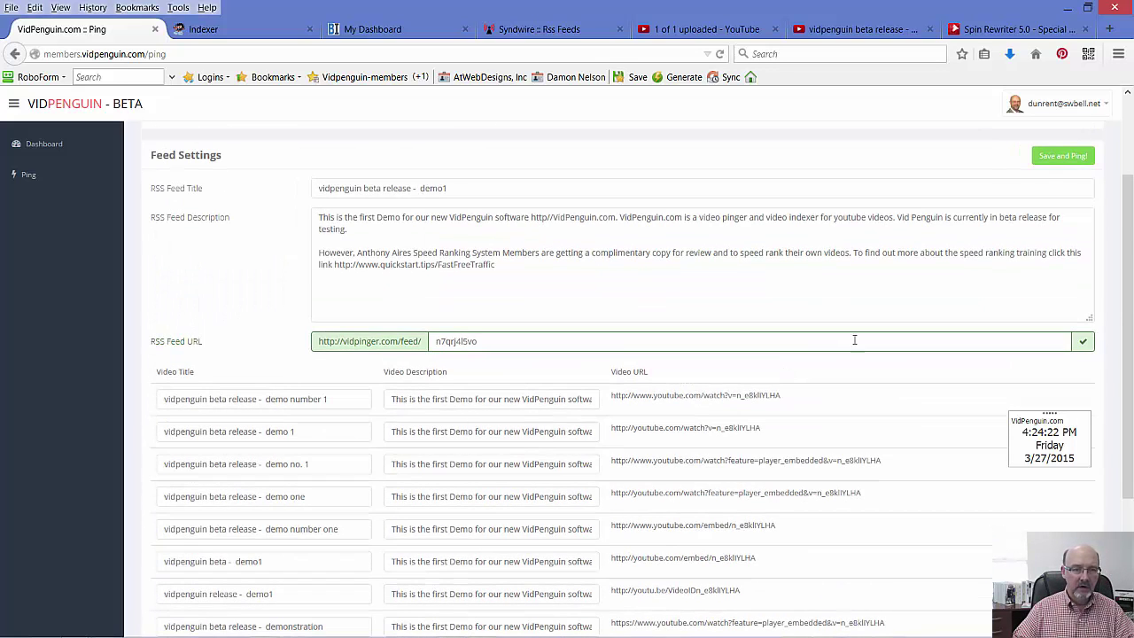
{"action": "scroll", "coordinate": [780, 240], "scroll_direction": "up", "scroll_amount": 1}
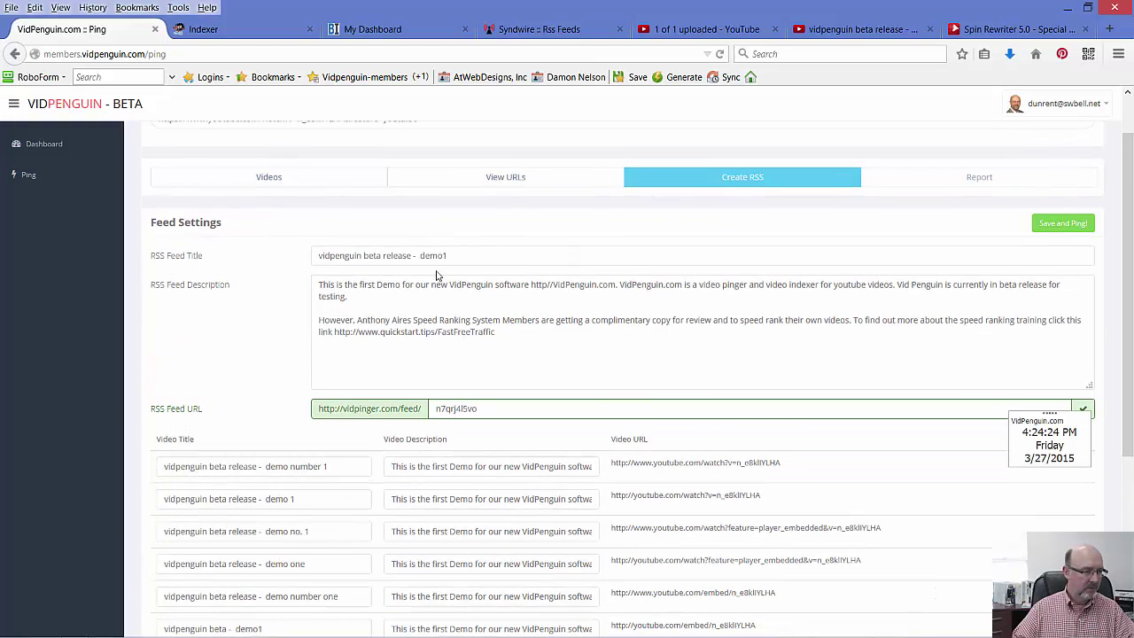
{"action": "left_click_drag", "start_coordinate": [452, 256], "coordinate": [303, 253]}
{"action": "key", "text": "ctrl+c"}
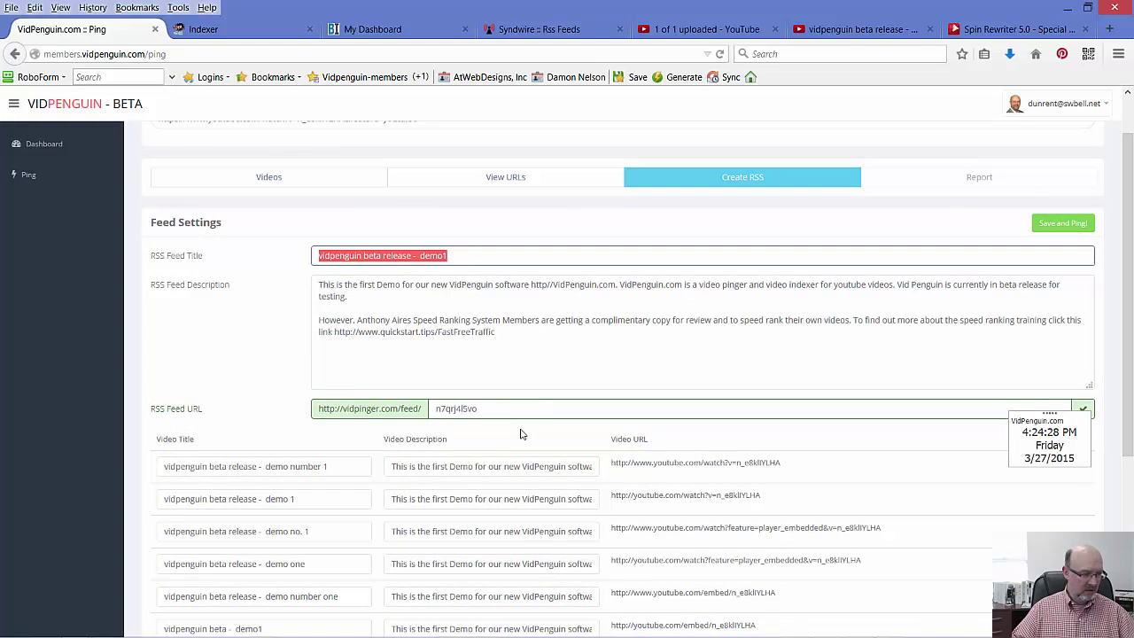
{"action": "left_click_drag", "start_coordinate": [496, 410], "coordinate": [421, 413]}
{"action": "key", "text": "ctrl+v"}
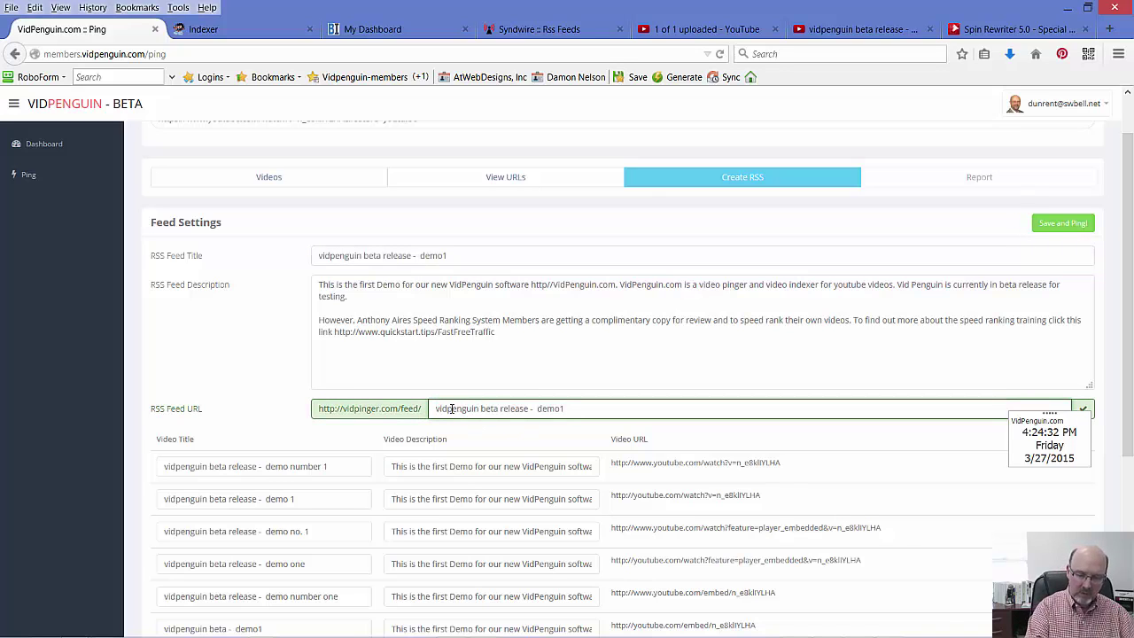
{"action": "key", "text": "Delete"}
{"action": "type", "text": "-"}
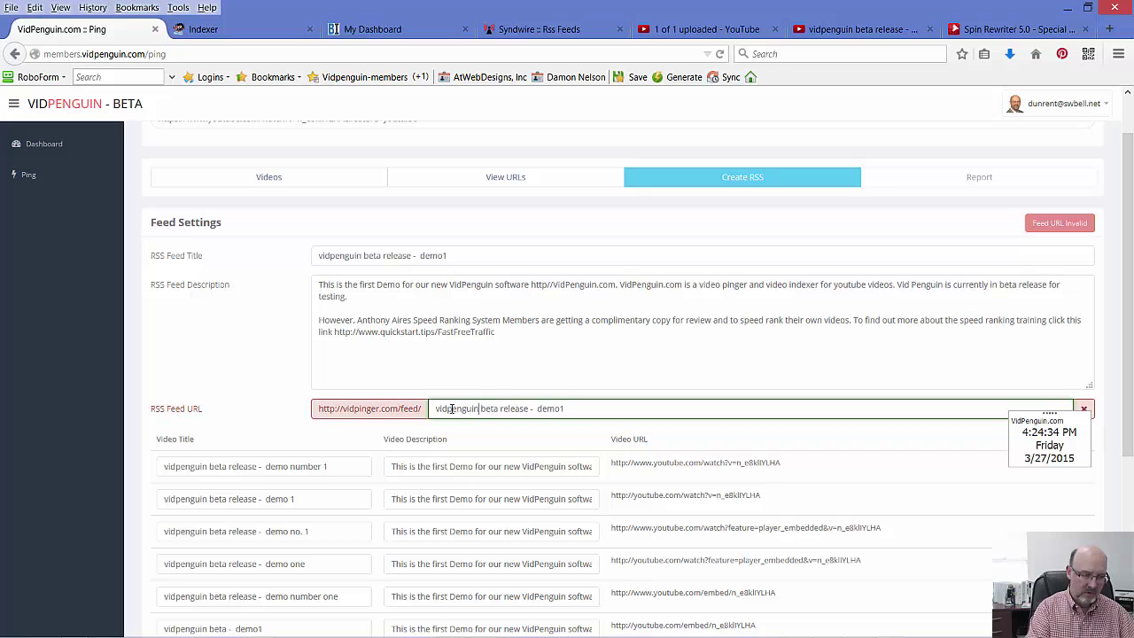
{"action": "key", "text": "Delete"}
{"action": "type", "text": "-"}
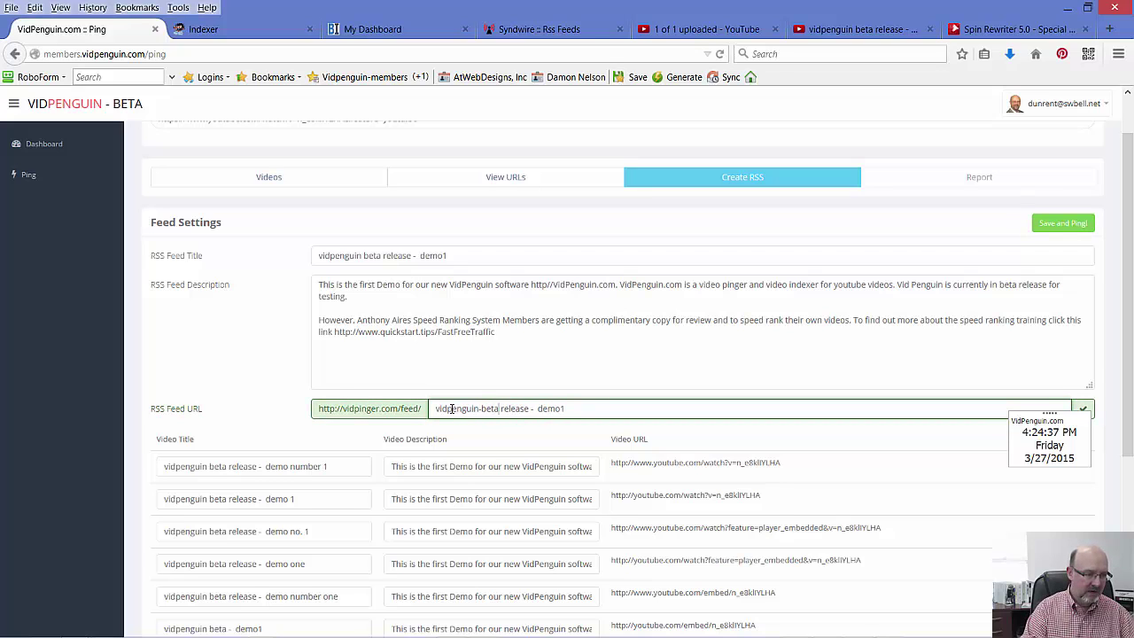
{"action": "key", "text": "Delete"}
{"action": "type", "text": "-"}
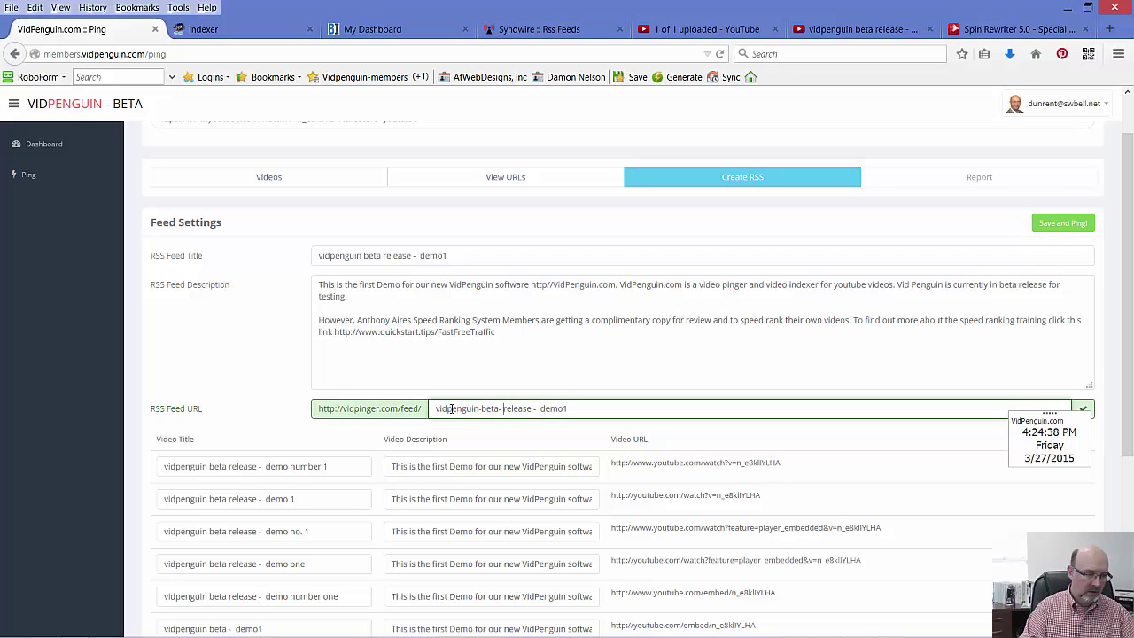
{"action": "key", "text": "Delete"}
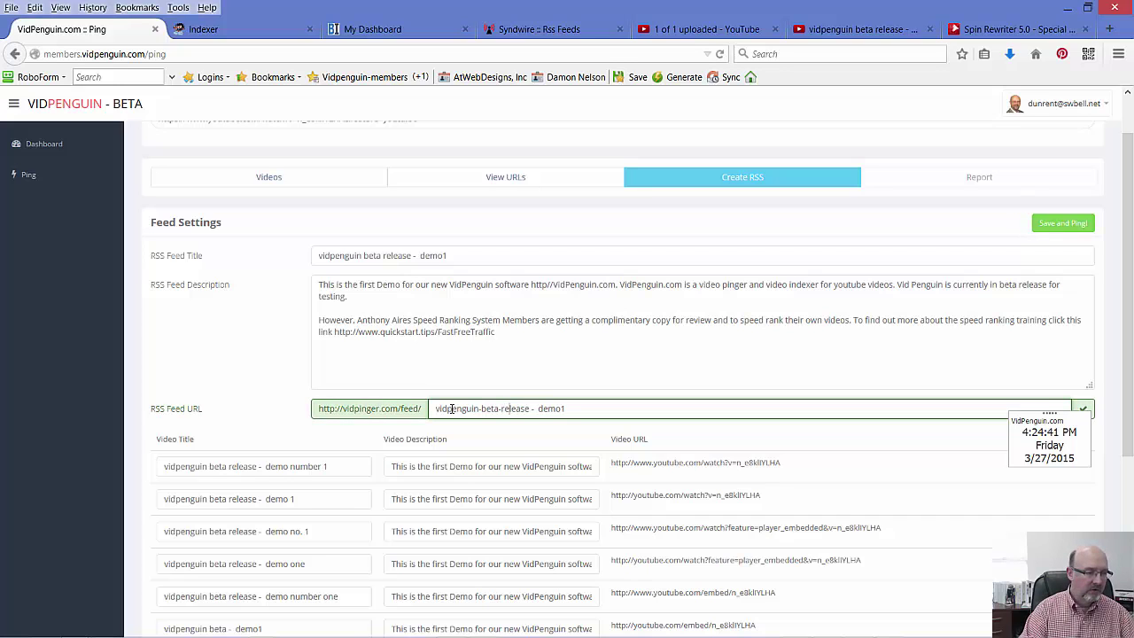
{"action": "key", "text": "Delete"}
{"action": "key", "text": "Delete"}
{"action": "key", "text": "Delete"}
{"action": "type", "text": "-"}
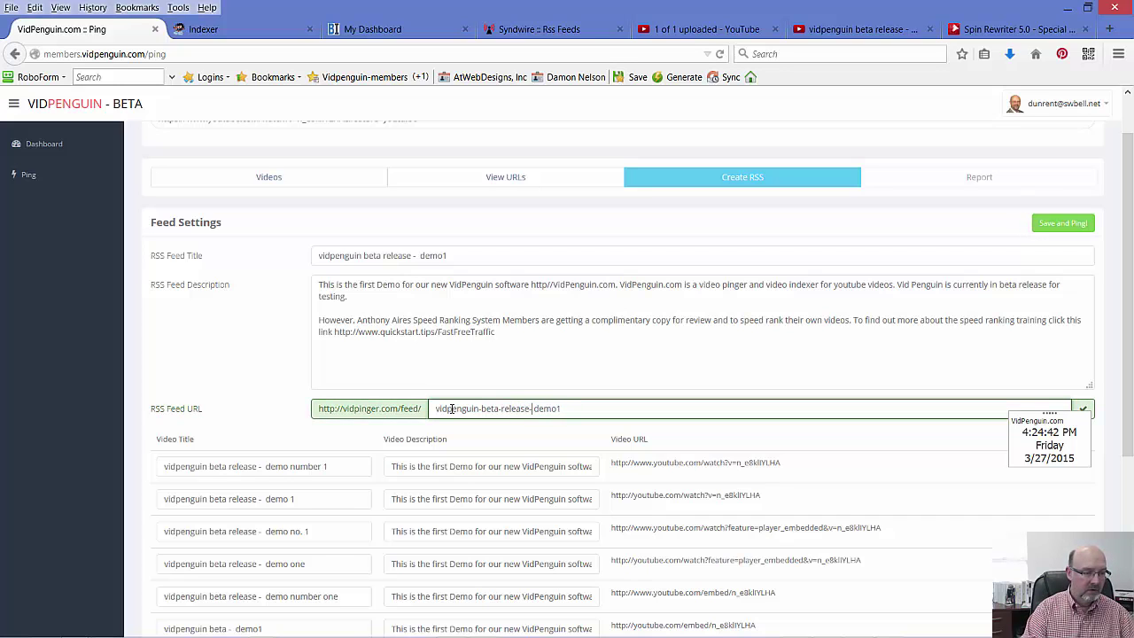
{"action": "key", "text": "Delete"}
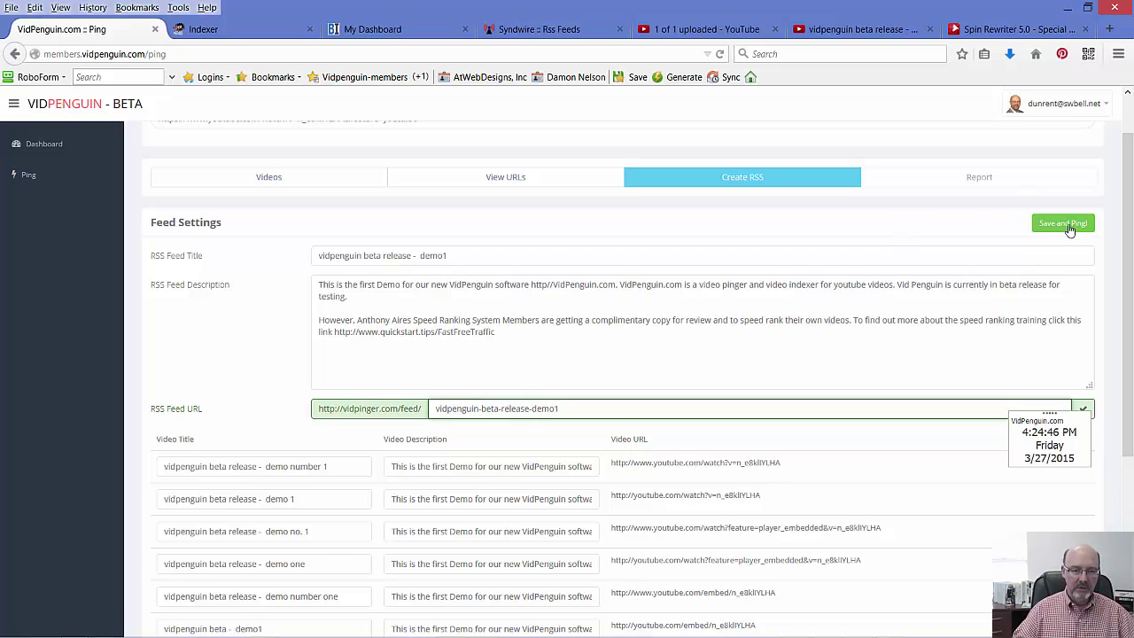
Step: Save and ping the feed, then copy its Internal URL
{"action": "left_click", "coordinate": [1063, 223]}
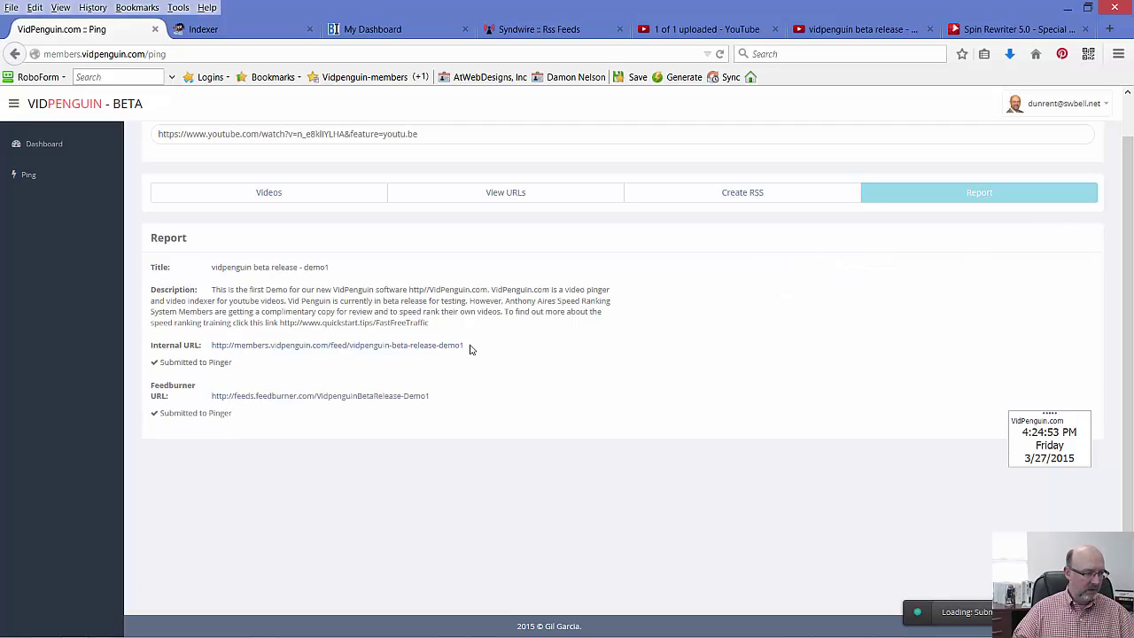
{"action": "right_click", "coordinate": [421, 347]}
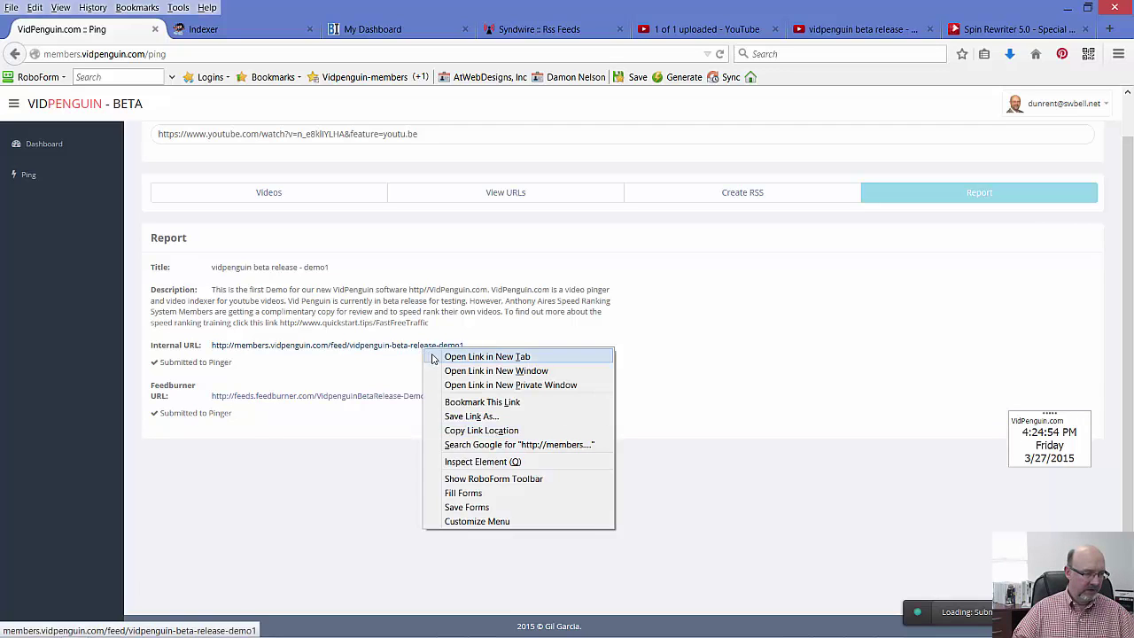
{"action": "left_click", "coordinate": [469, 431]}
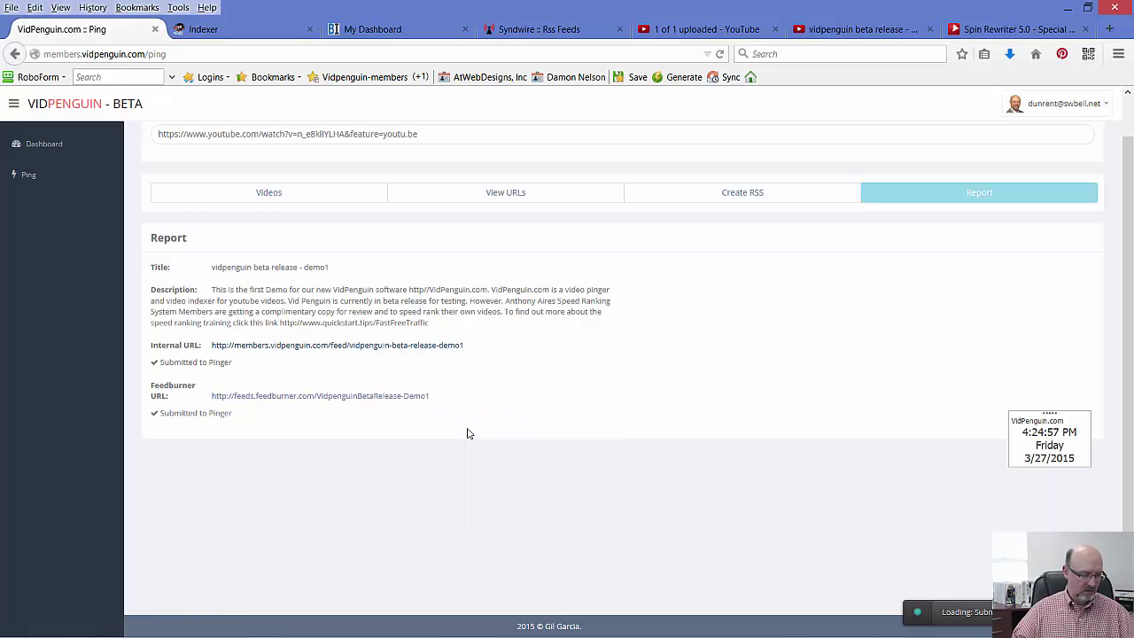
{"action": "key", "text": "alt+Tab"}
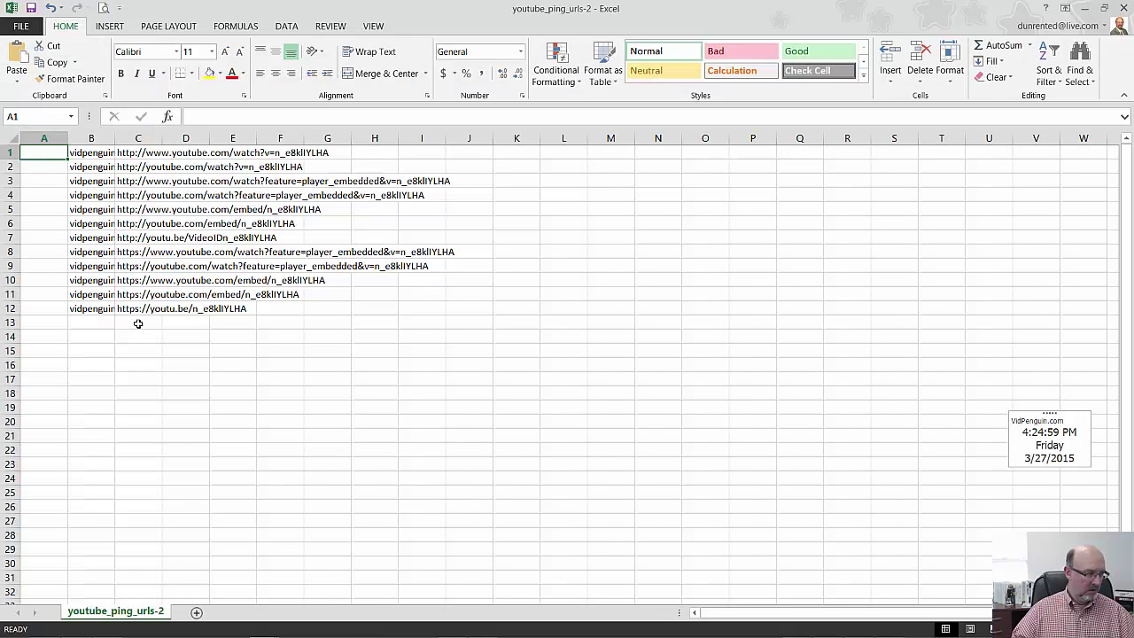
Step: Paste the internal feed URL into C13 and the Feedburner URL into C14
{"action": "left_click", "coordinate": [144, 330]}
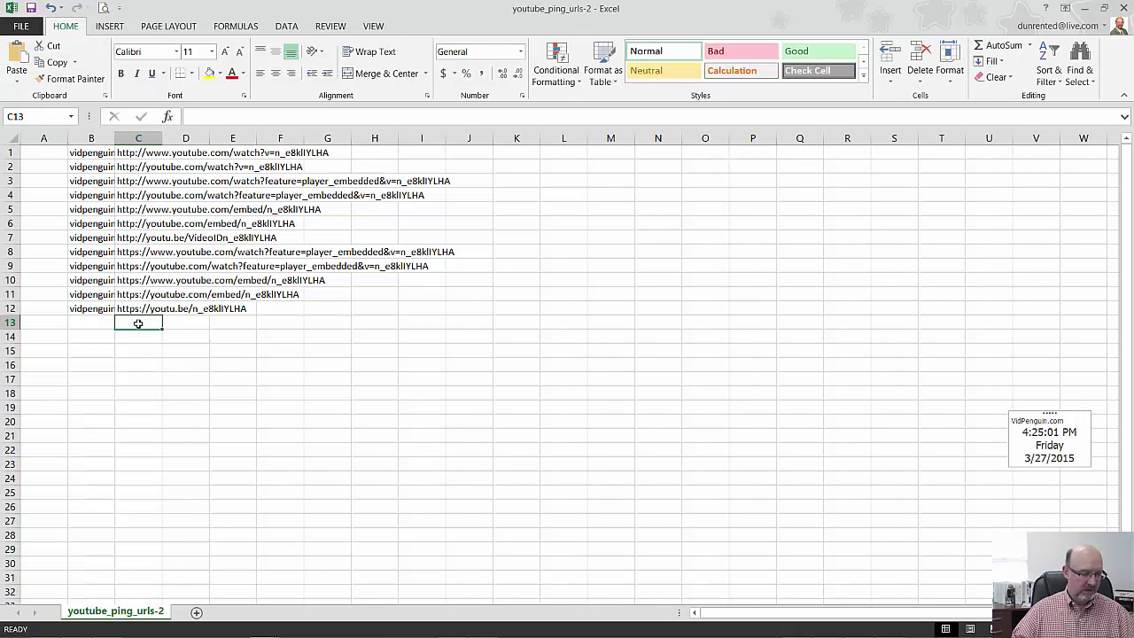
{"action": "key", "text": "ctrl+v"}
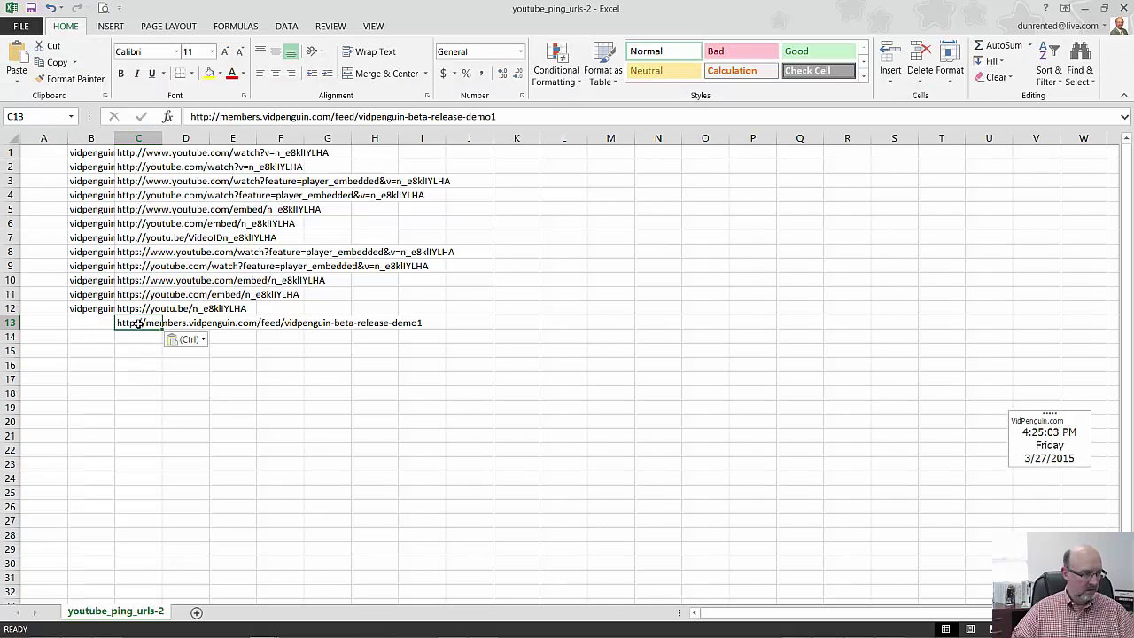
{"action": "key", "text": "alt+Tab"}
{"action": "right_click", "coordinate": [367, 398]}
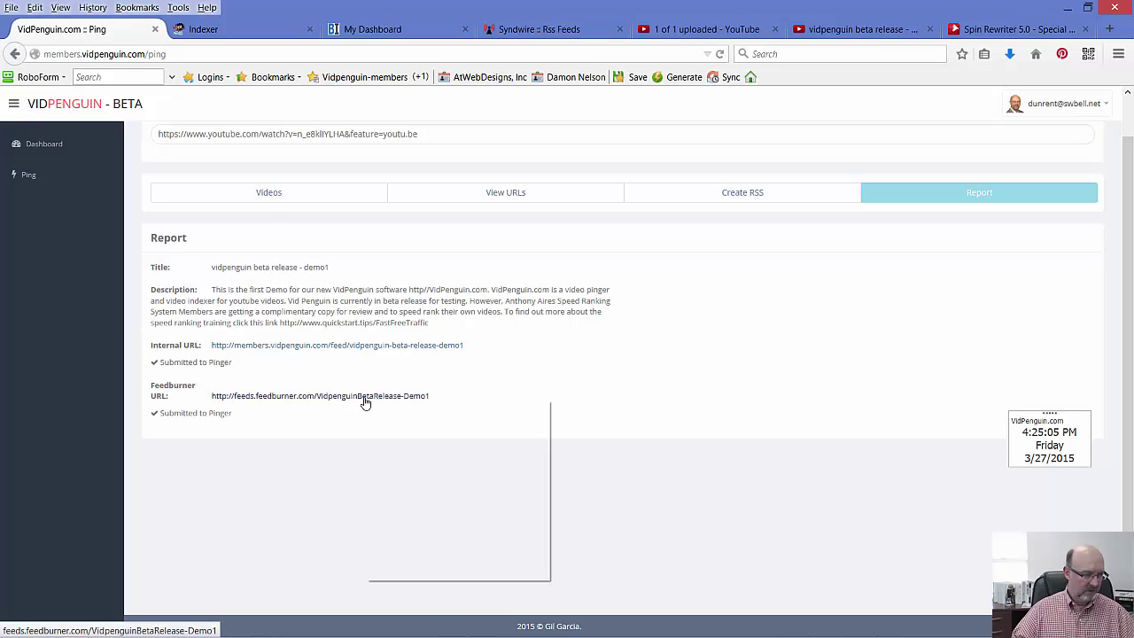
{"action": "left_click", "coordinate": [408, 483]}
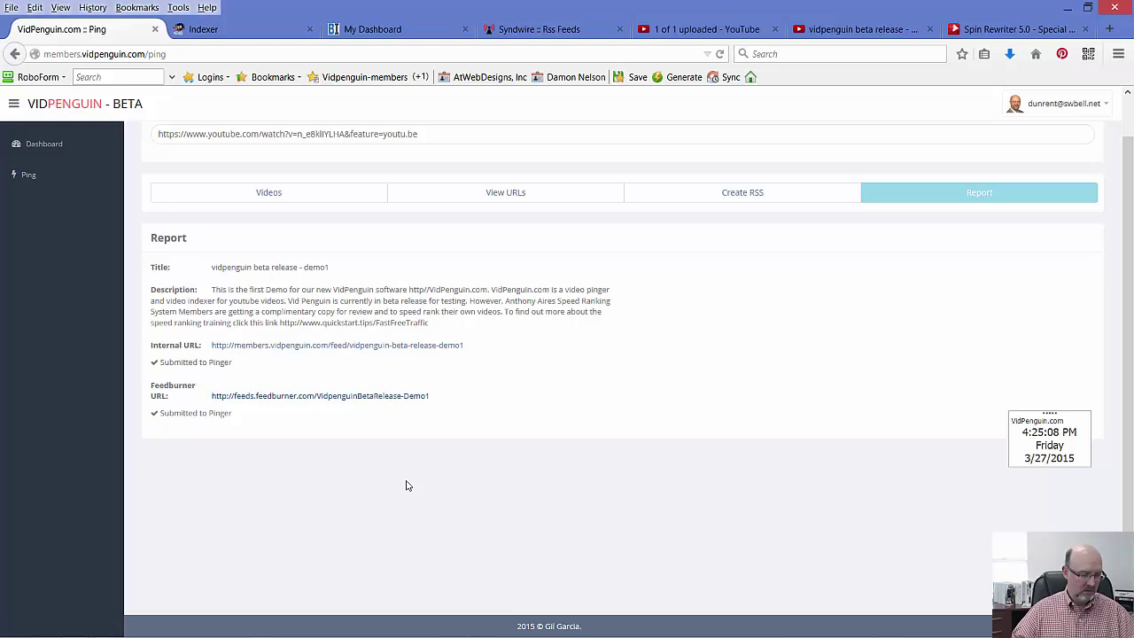
{"action": "key", "text": "alt+Tab"}
{"action": "left_click", "coordinate": [130, 338]}
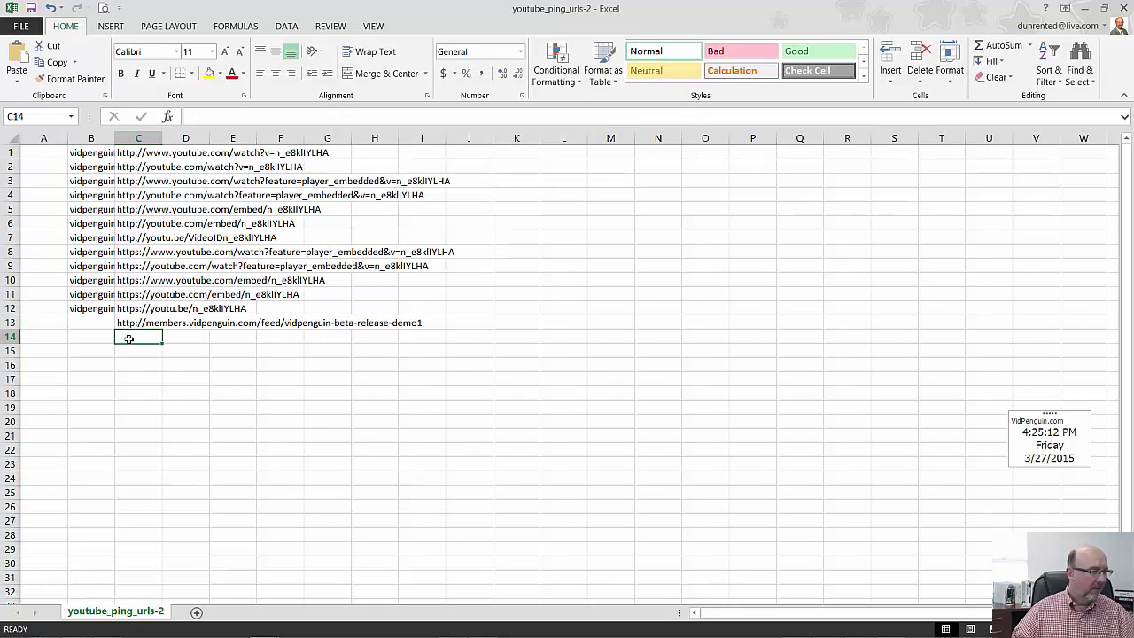
{"action": "key", "text": "ctrl+v"}
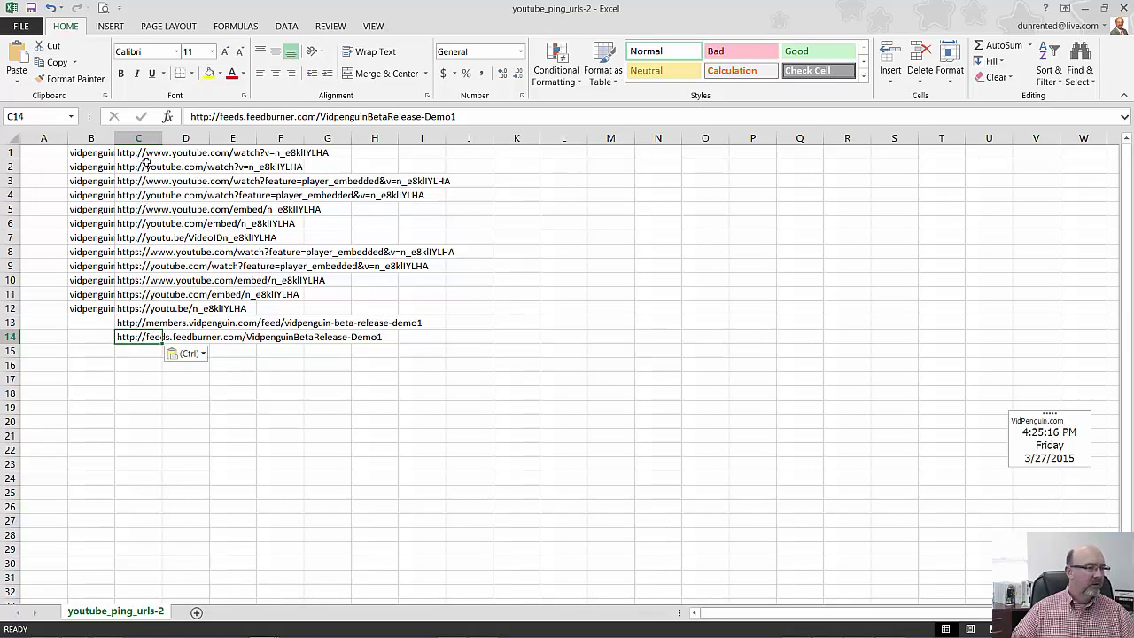
Step: Copy the full URL list in C1:C14
{"action": "left_click_drag", "start_coordinate": [142, 152], "coordinate": [139, 335]}
{"action": "key", "text": "ctrl+c"}
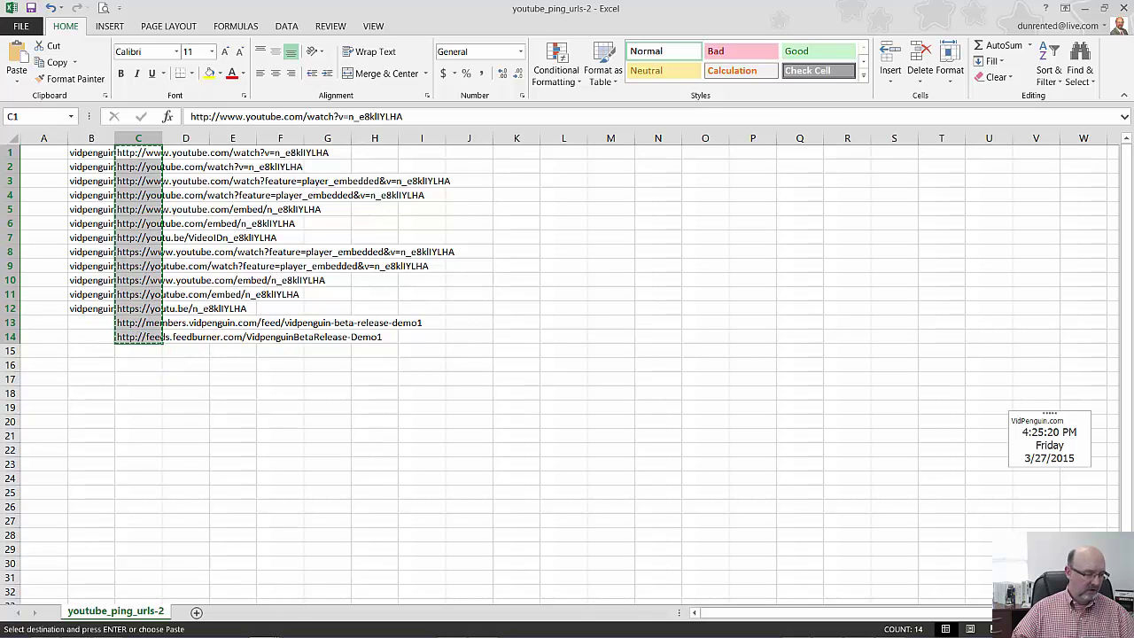
{"action": "key", "text": "alt+Tab"}
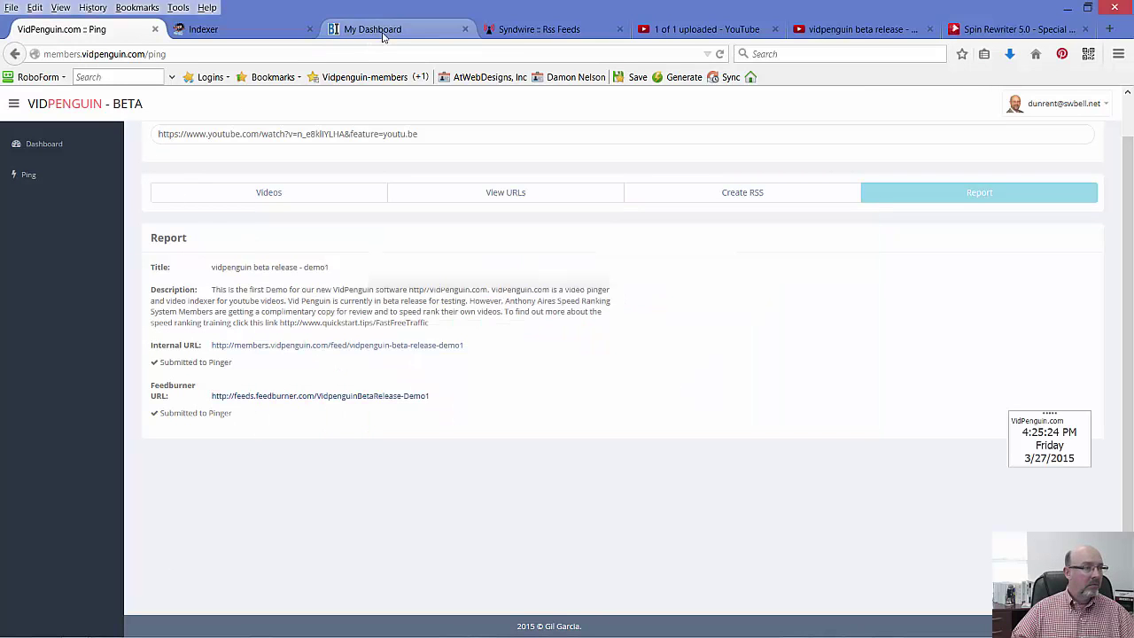
Step: Paste all fourteen URLs into The Crazy Indexer and submit them
{"action": "left_click", "coordinate": [228, 32]}
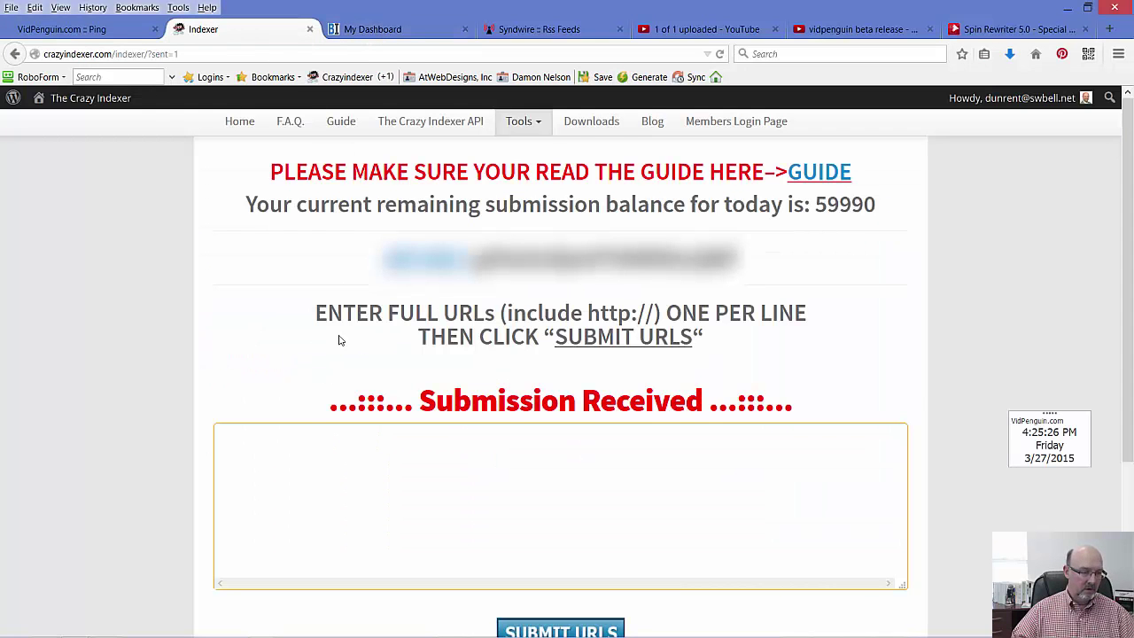
{"action": "left_click", "coordinate": [294, 454]}
{"action": "key", "text": "ctrl+v"}
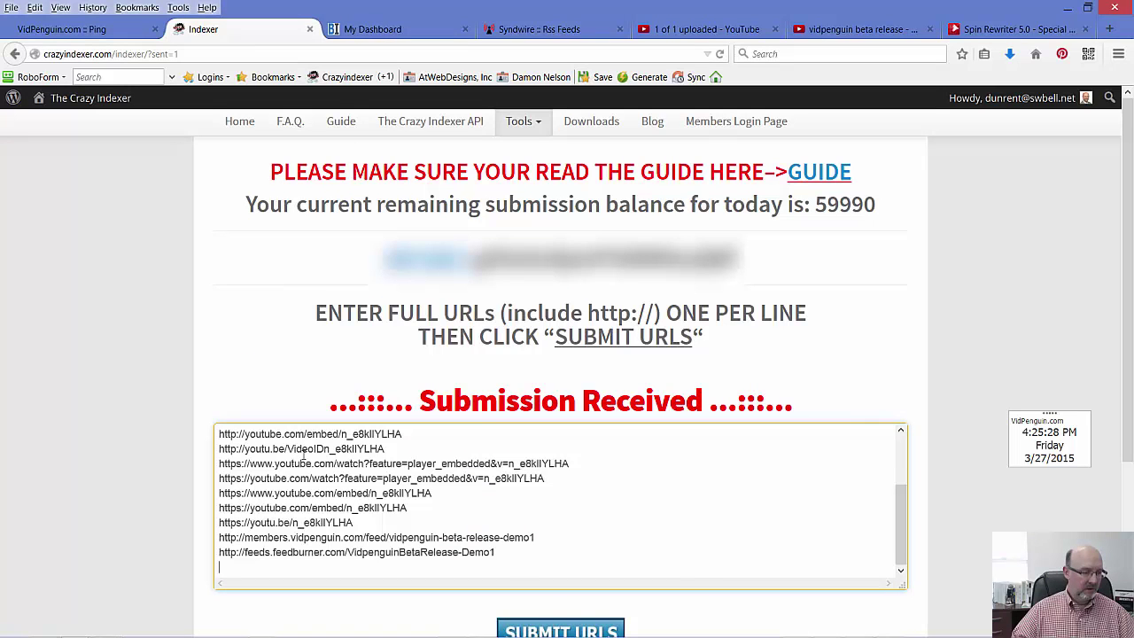
{"action": "left_click", "coordinate": [550, 626]}
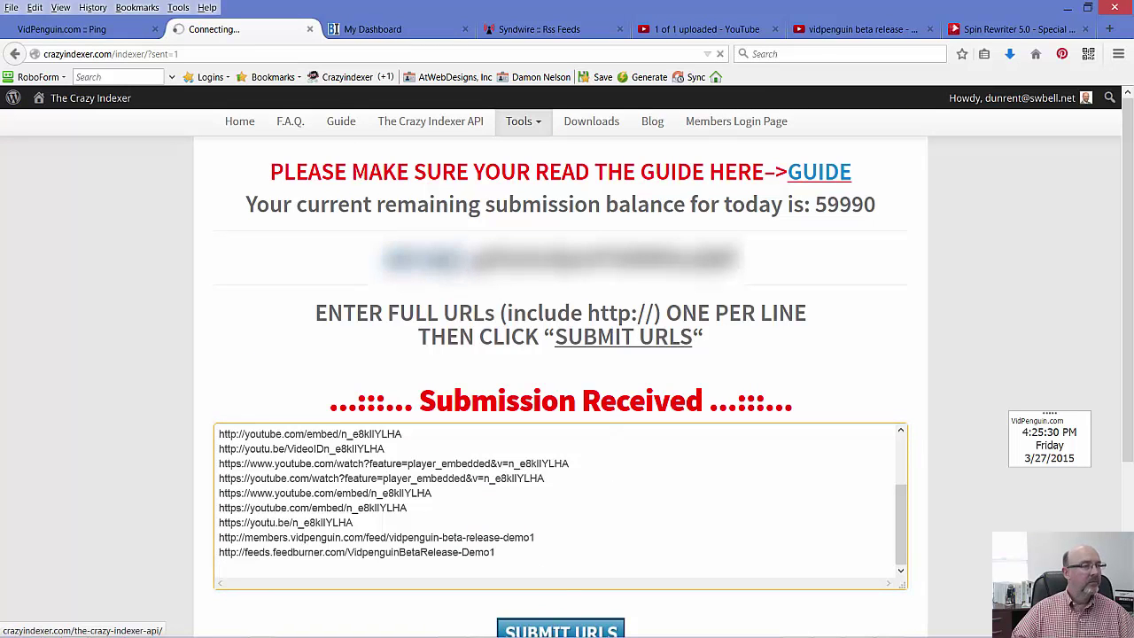